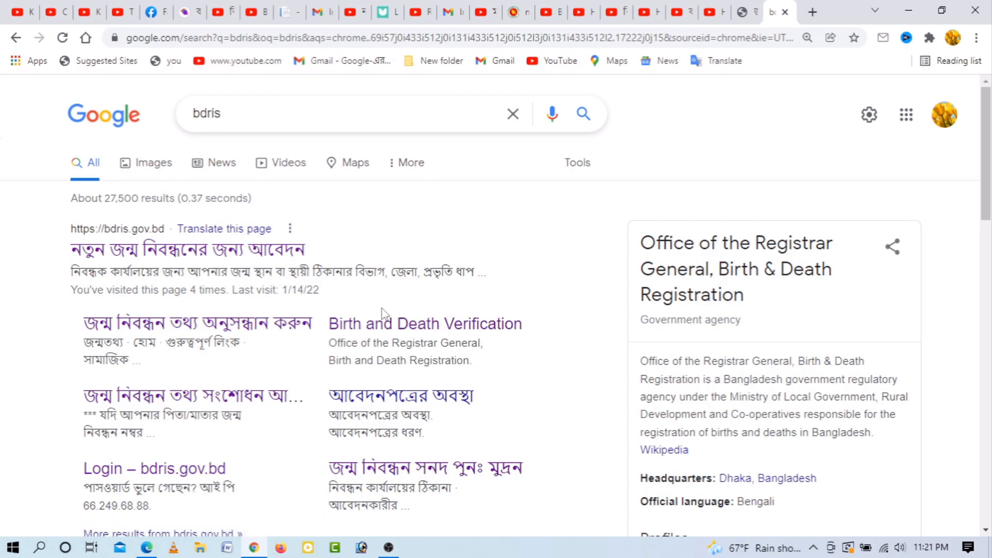
# Step: Open the new birth registration application, choose the permanent-address (স্থায়ী ঠিকানা) office, and continue
pyautogui.click(226, 256)
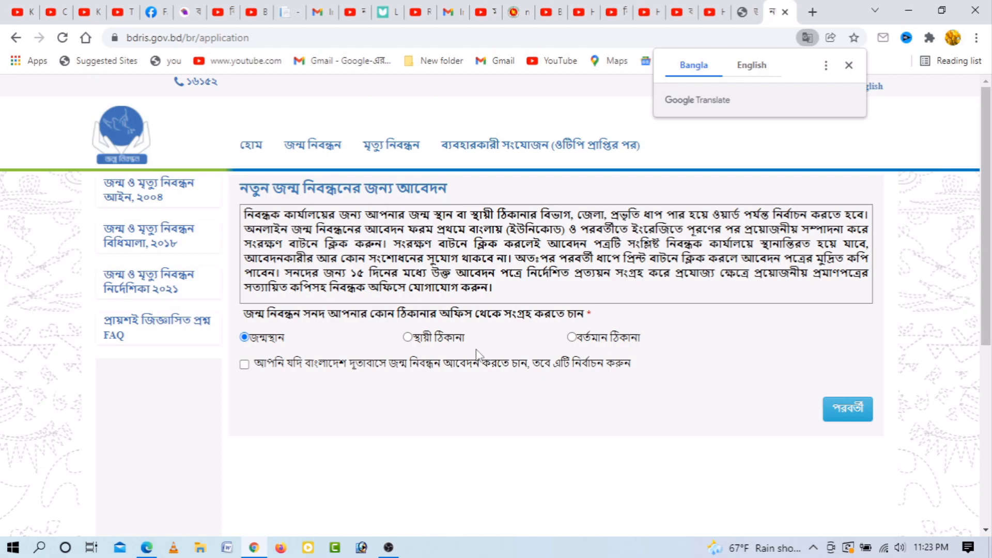
pyautogui.click(410, 338)
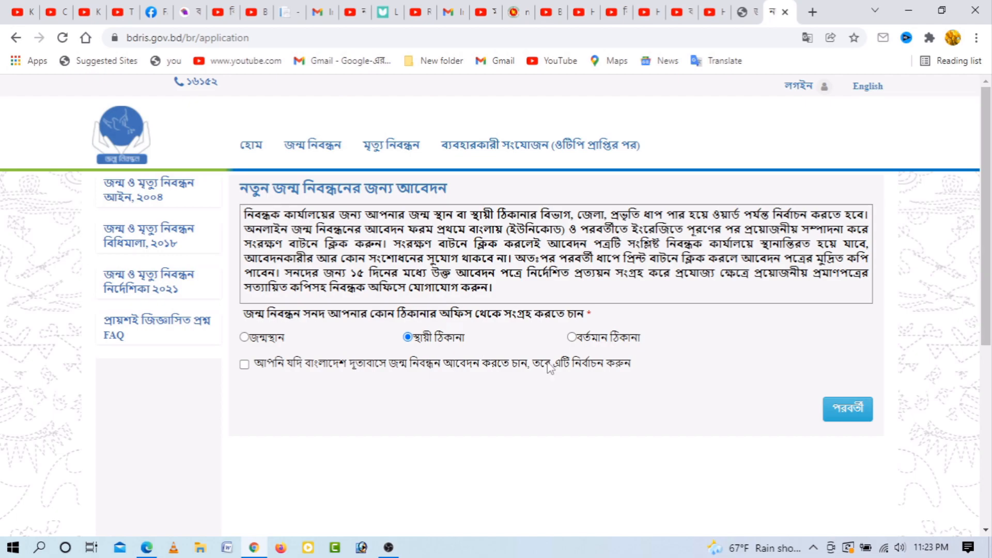
pyautogui.click(855, 413)
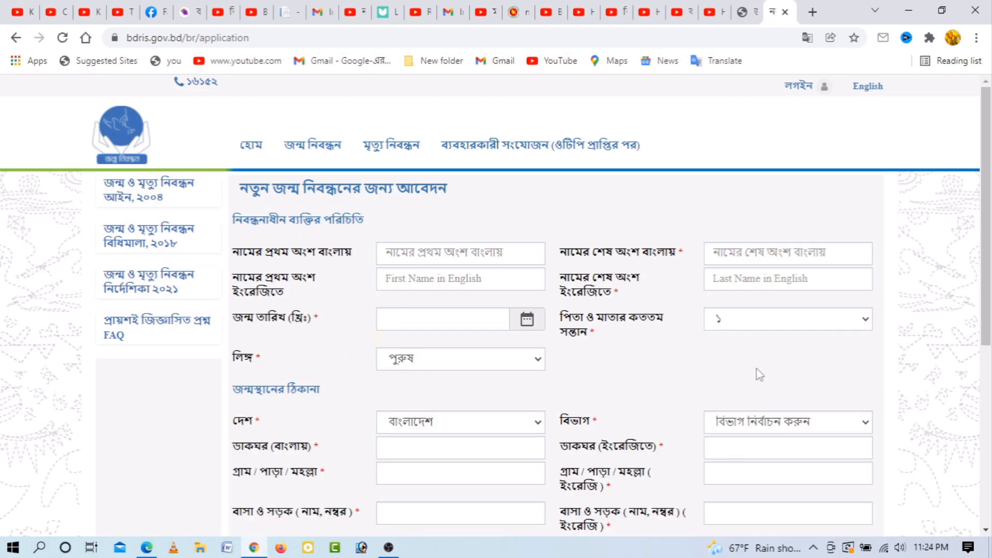
# Step: Enter the registrant's first name in the Bangla name field, correcting the title prefix
pyautogui.scroll(-3, 760, 375)
pyautogui.scroll(2, 757, 368)
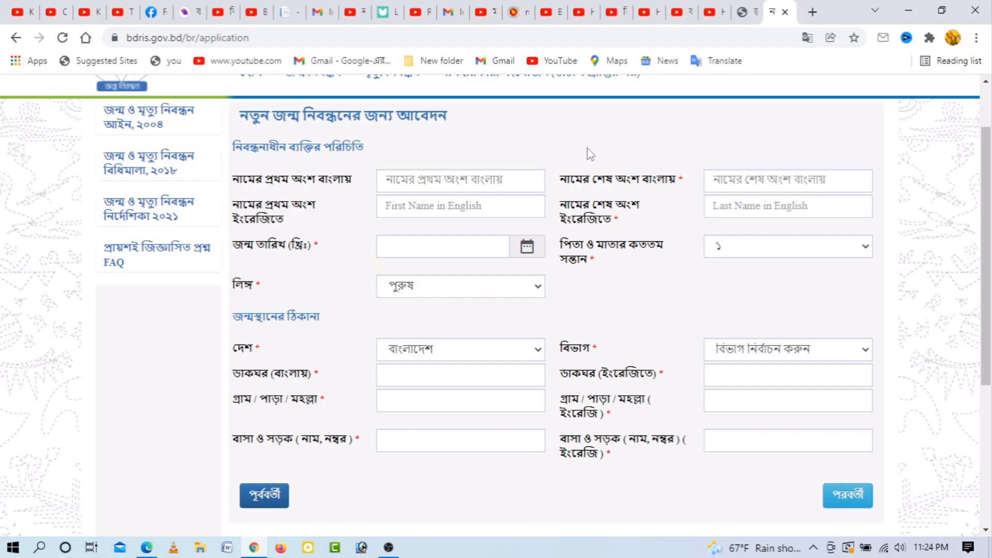
pyautogui.click(426, 178)
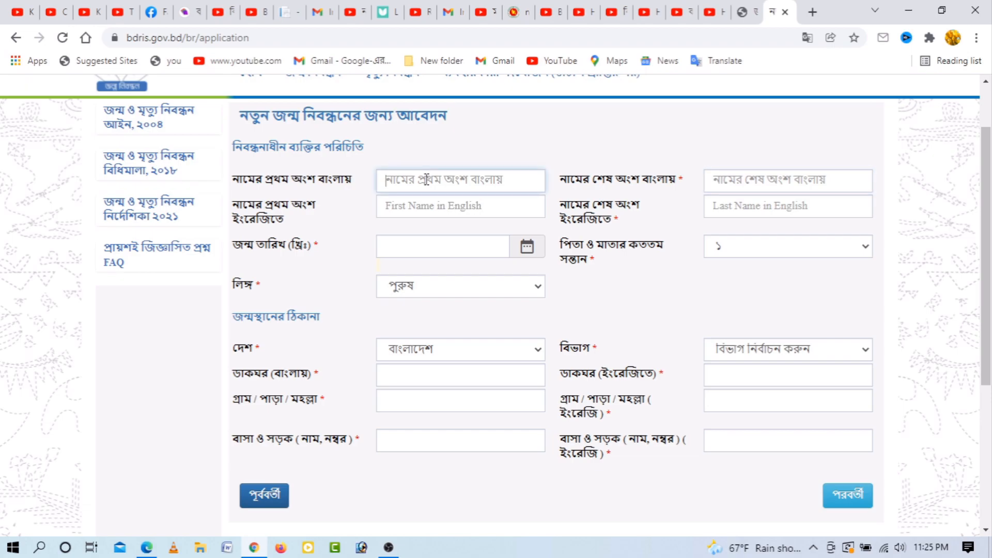
pyautogui.write('মো')
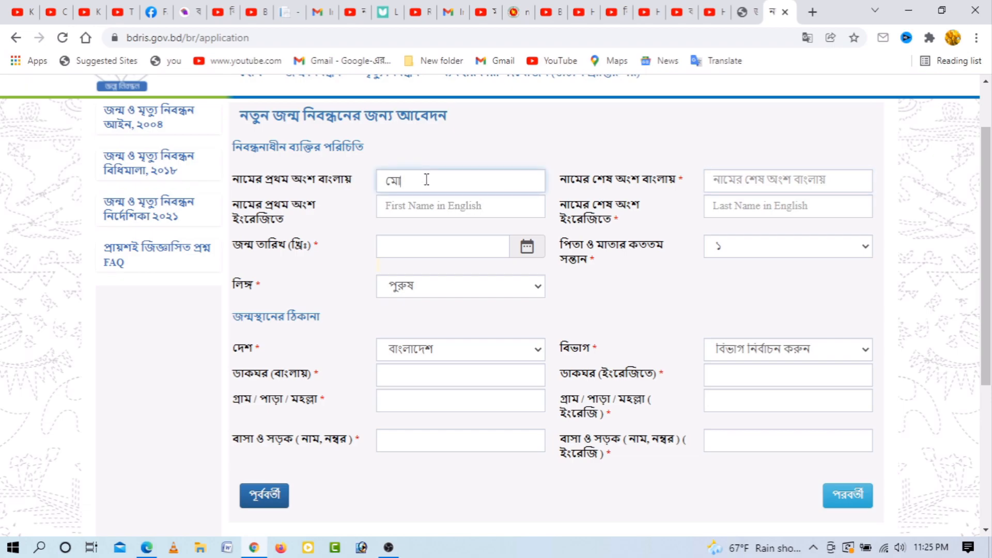
pyautogui.write(':')
pyautogui.press('BackSpace')
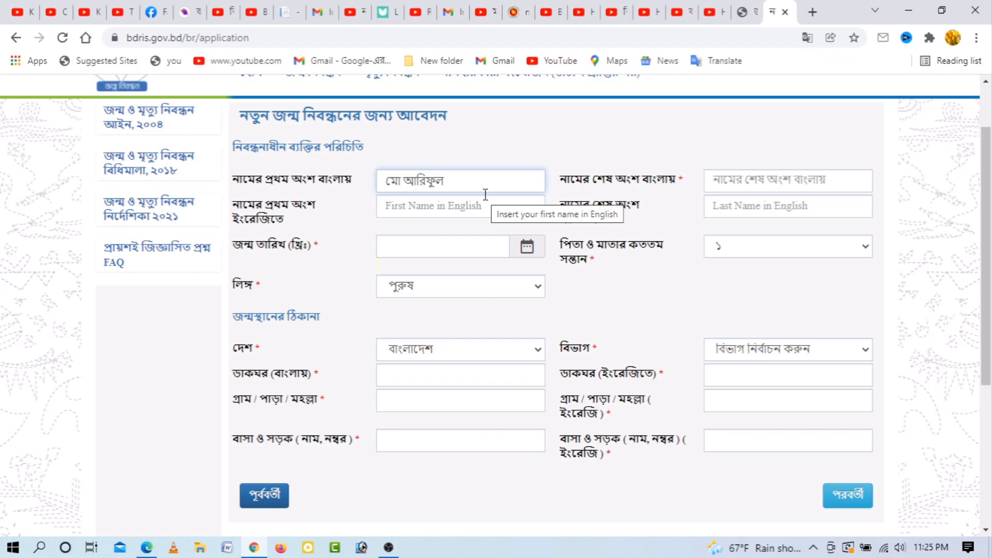
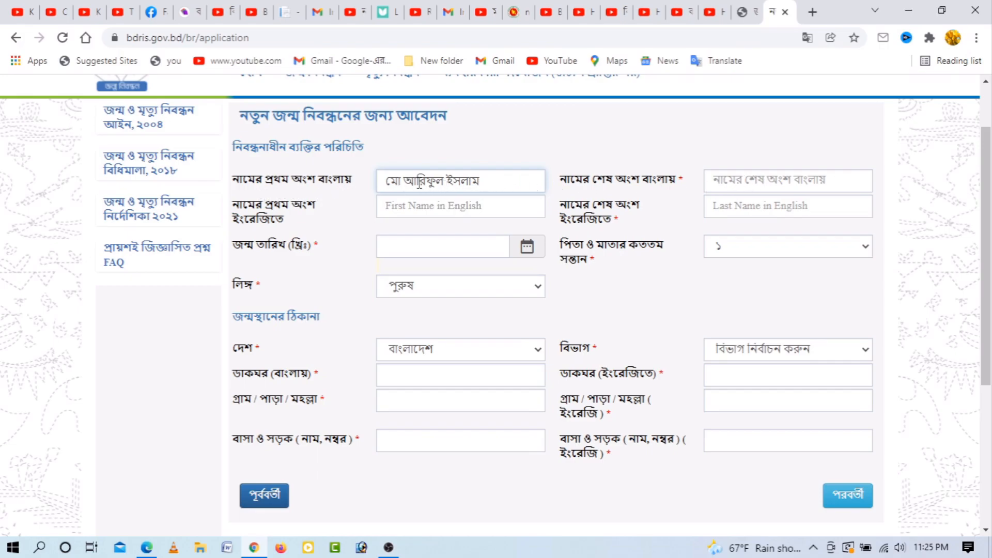
pyautogui.moveTo(386, 182); pyautogui.dragTo(453, 182)
pyautogui.click(763, 175)
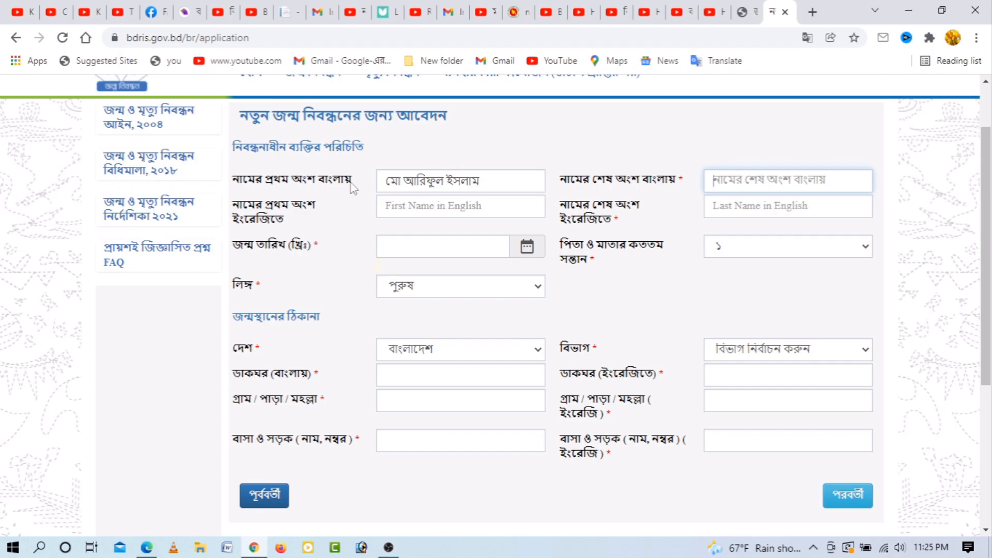
pyautogui.click(487, 182)
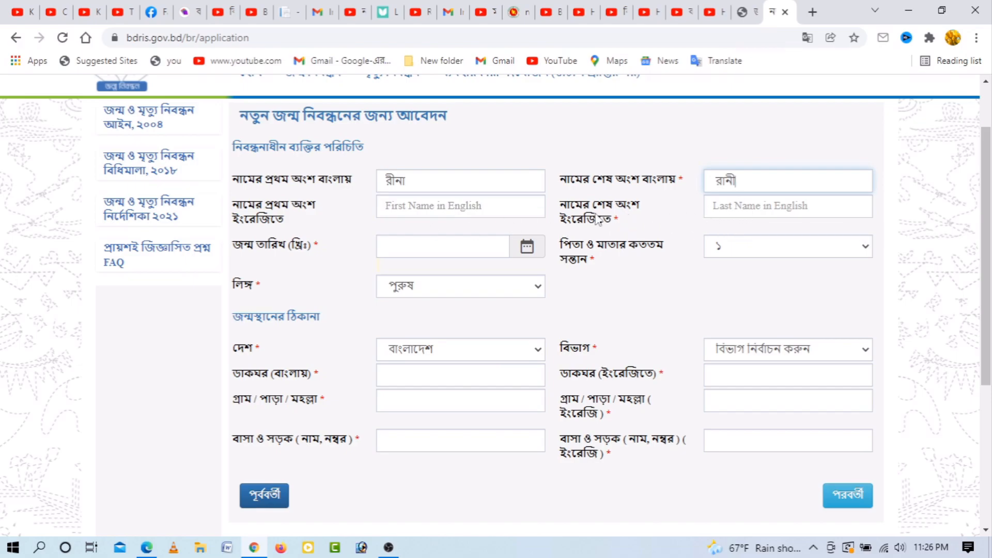
# Step: Enter the registrant's first and last names in the English name fields
pyautogui.click(411, 207)
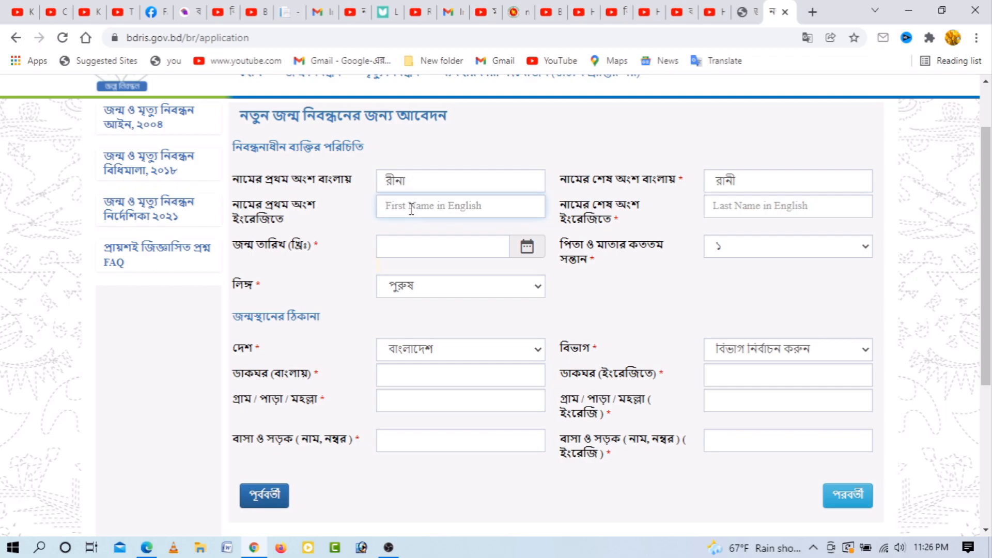
pyautogui.press('Tab')
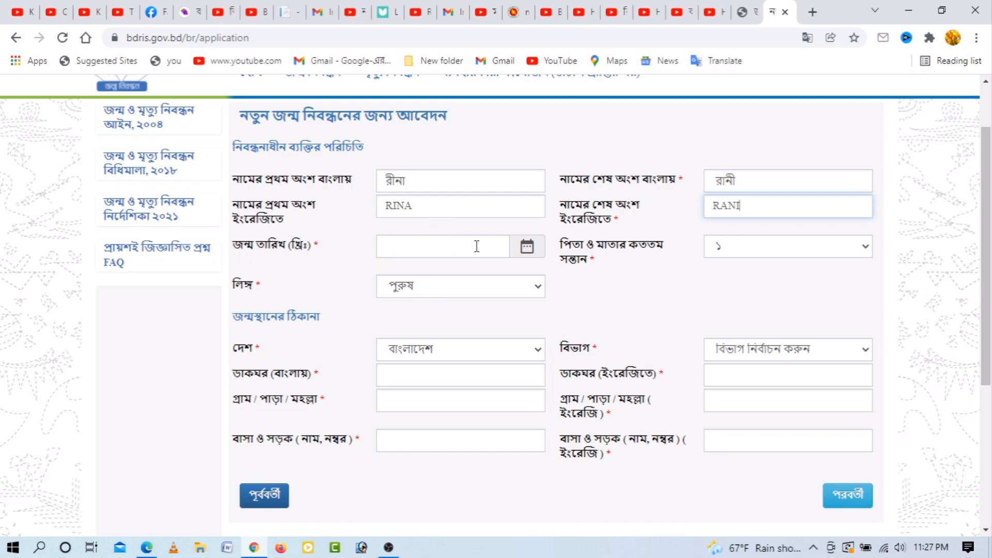
# Step: Pick 12 April 1996 as the birth date in the calendar and confirm the required documents are available
pyautogui.click(420, 246)
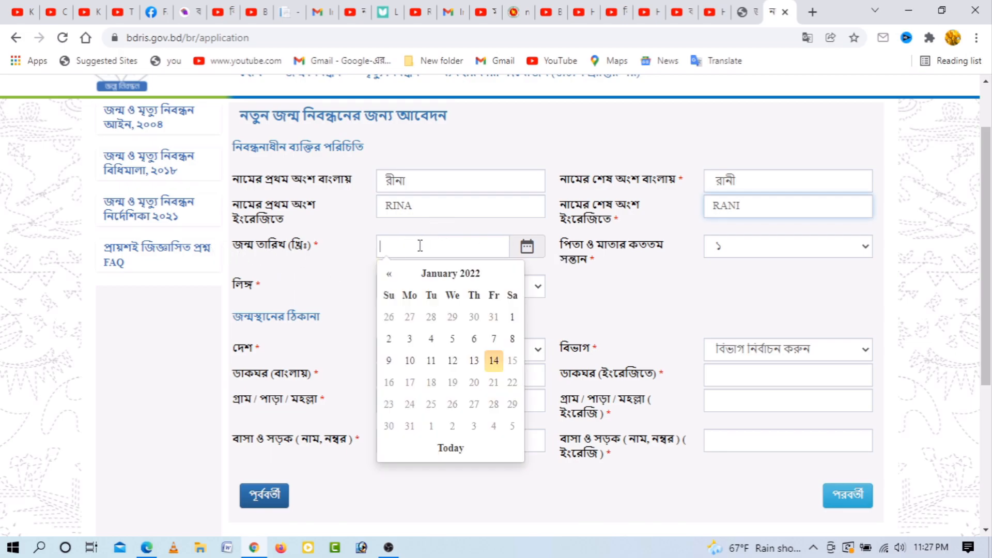
pyautogui.click(450, 279)
pyautogui.click(449, 279)
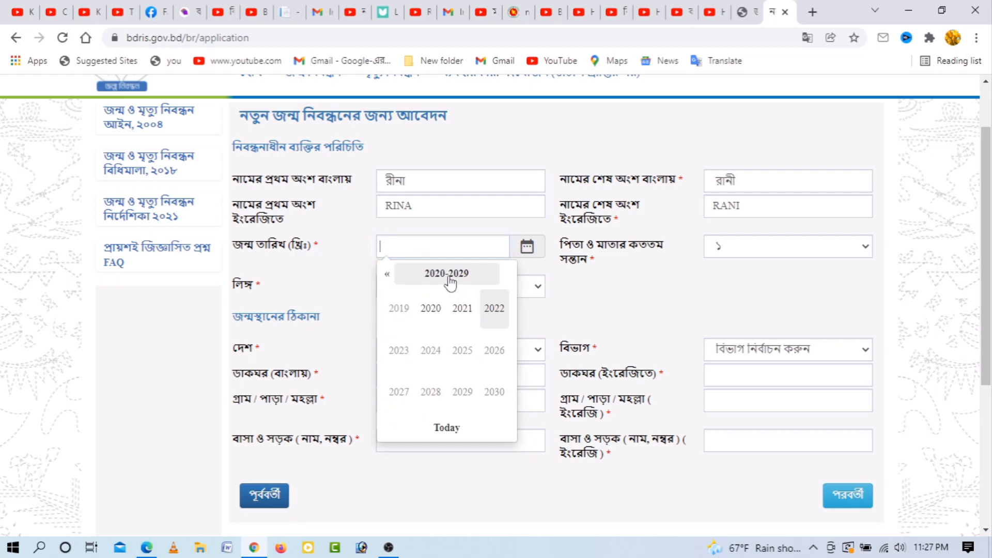
pyautogui.click(387, 276)
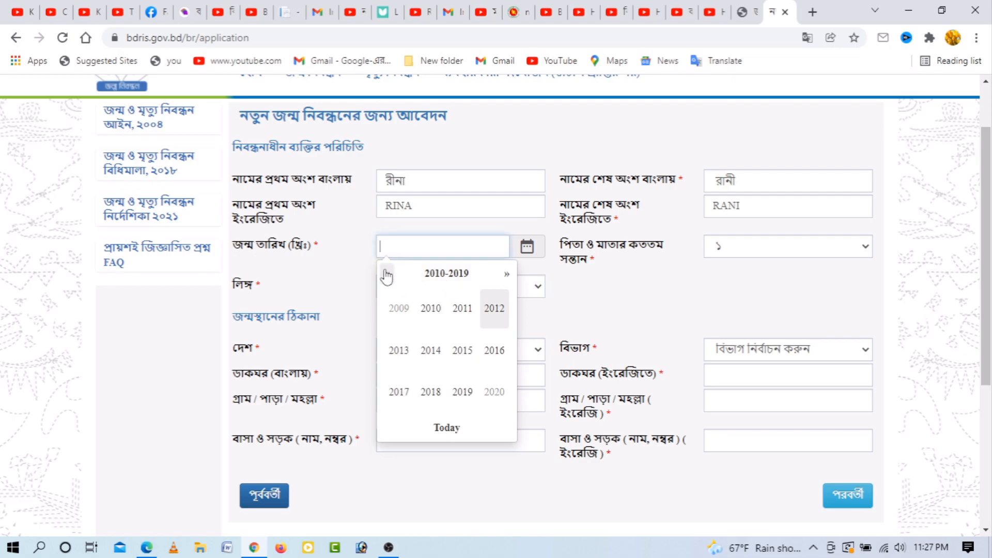
pyautogui.click(386, 275)
pyautogui.click(387, 276)
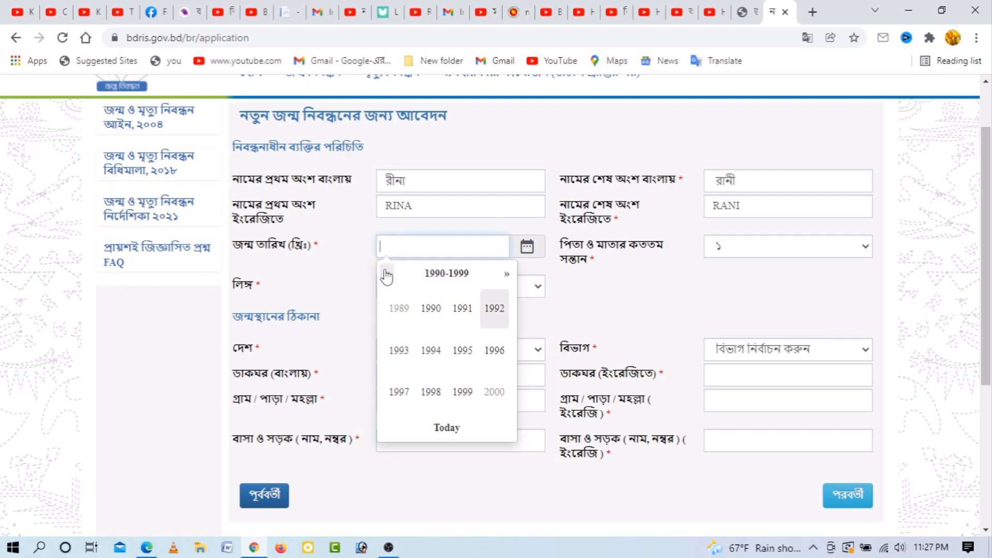
pyautogui.click(495, 352)
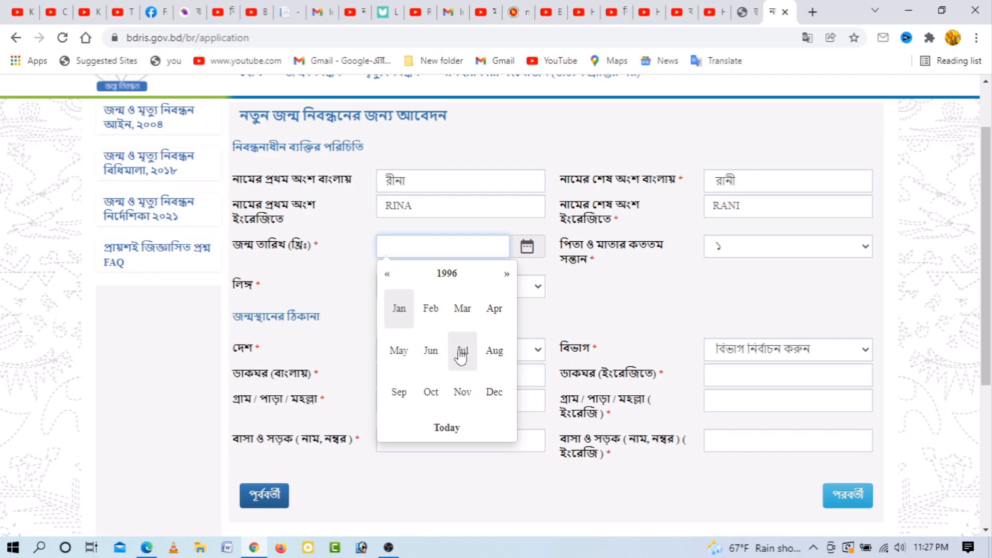
pyautogui.click(494, 310)
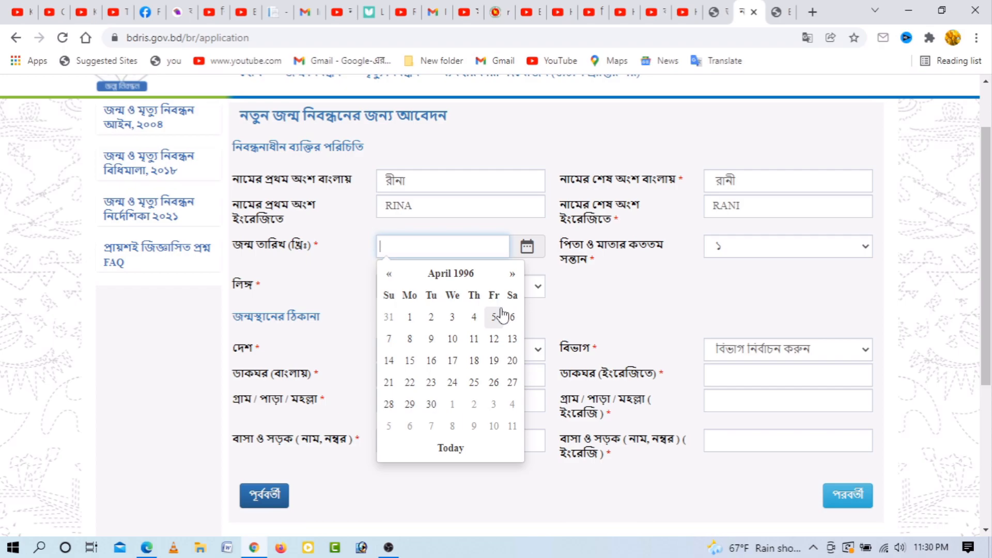
pyautogui.click(494, 339)
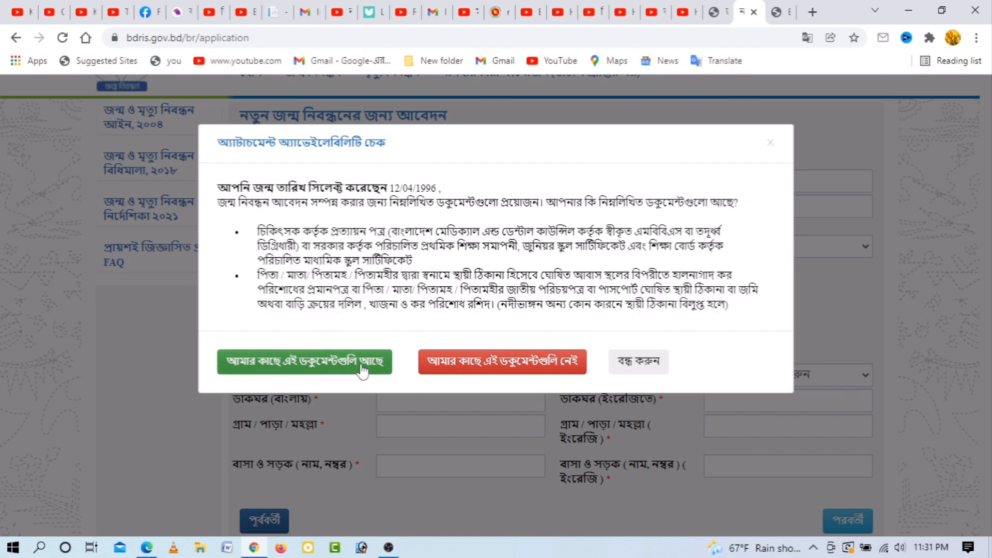
pyautogui.click(305, 366)
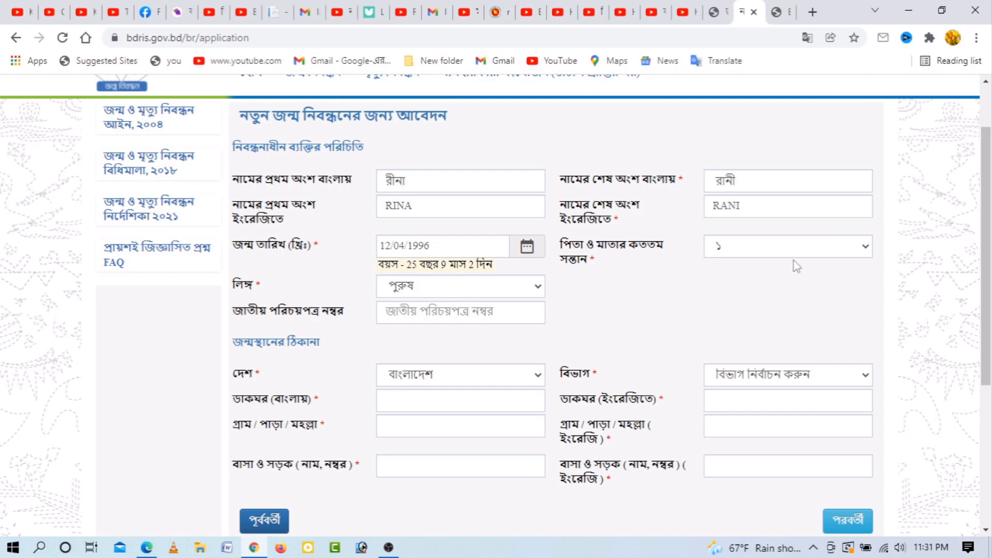
# Step: Keep birth order as first-born and set the sex to female (মহিলা)
pyautogui.click(807, 252)
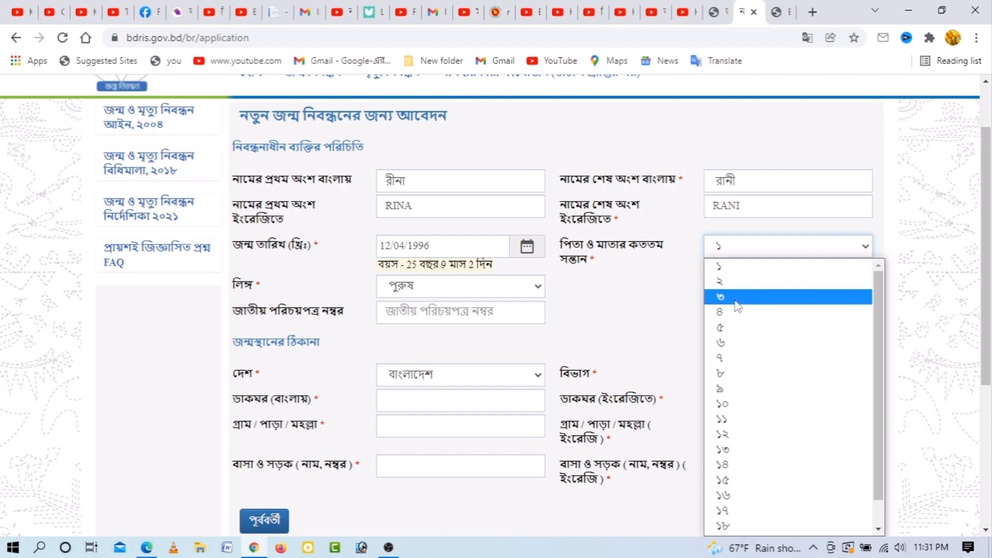
pyautogui.click(734, 266)
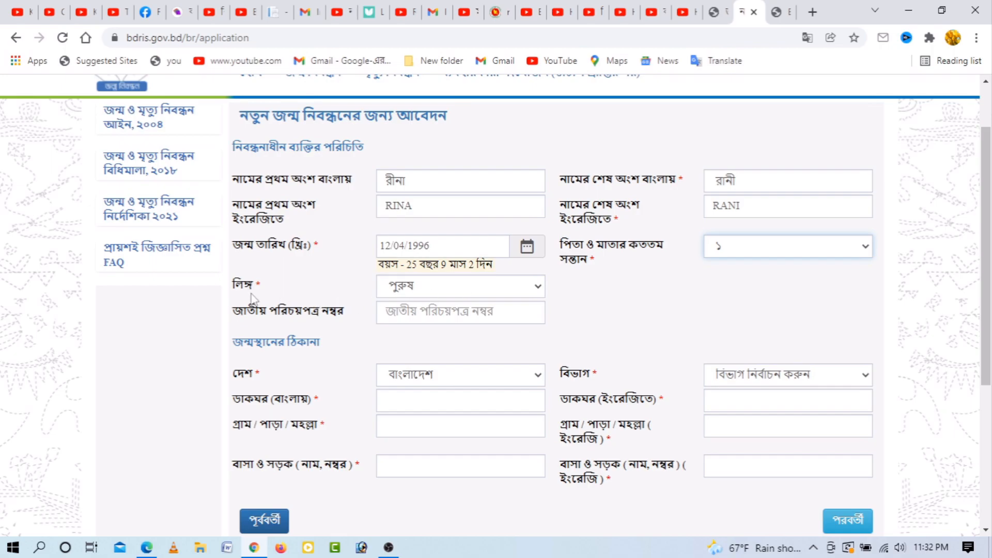
pyautogui.click(457, 296)
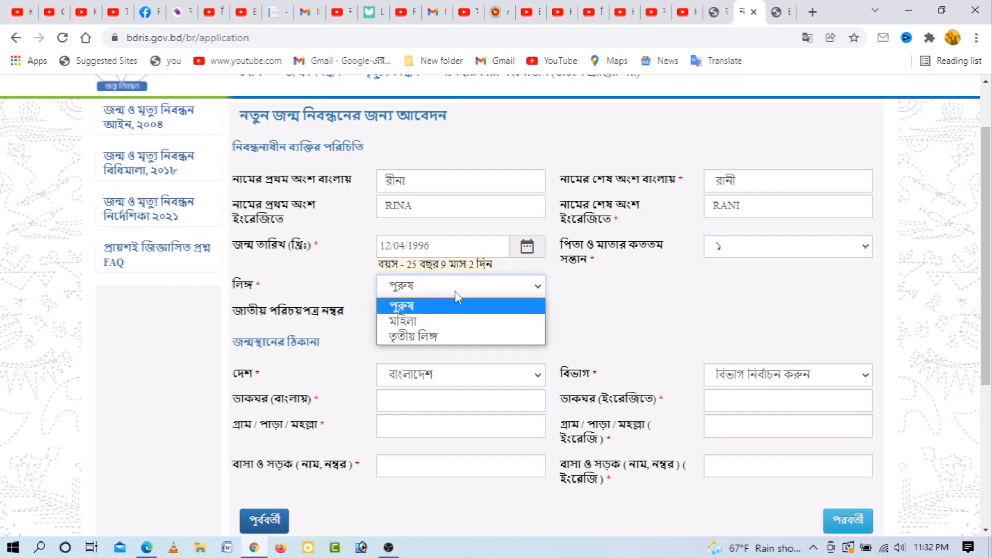
pyautogui.click(409, 323)
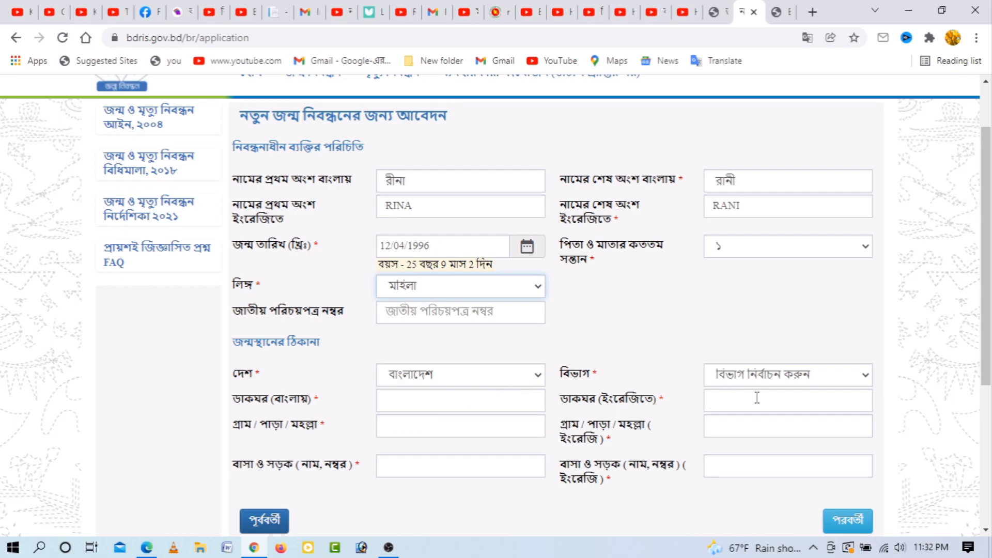
# Step: Set the birthplace division to রাজশাহী বিভাগ and the district to নাটোর
pyautogui.click(788, 377)
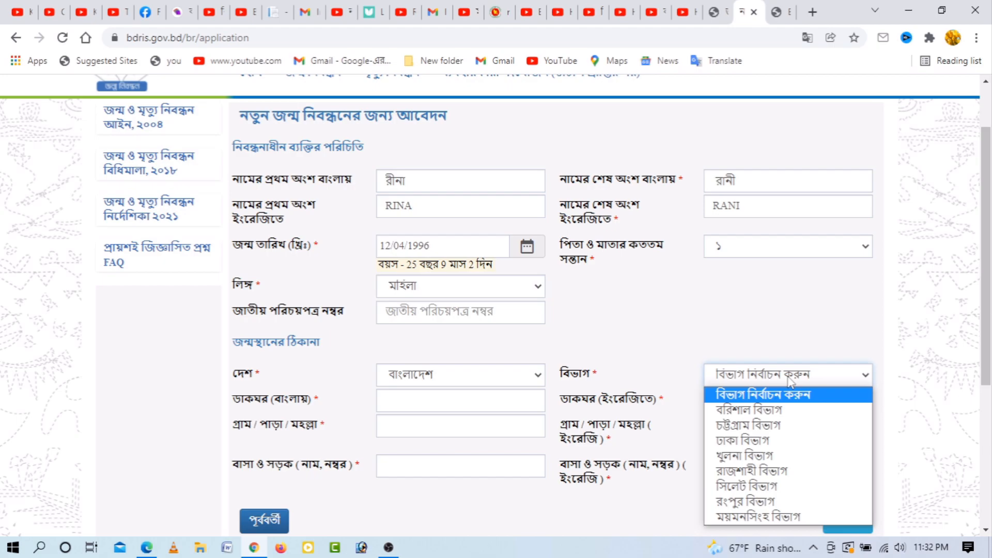
pyautogui.click(752, 471)
pyautogui.click(460, 400)
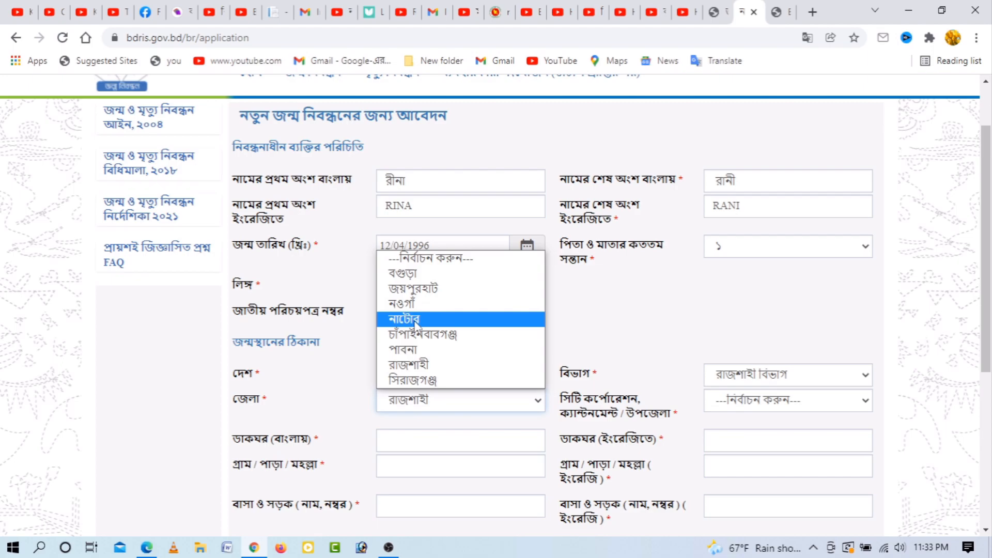
pyautogui.click(416, 325)
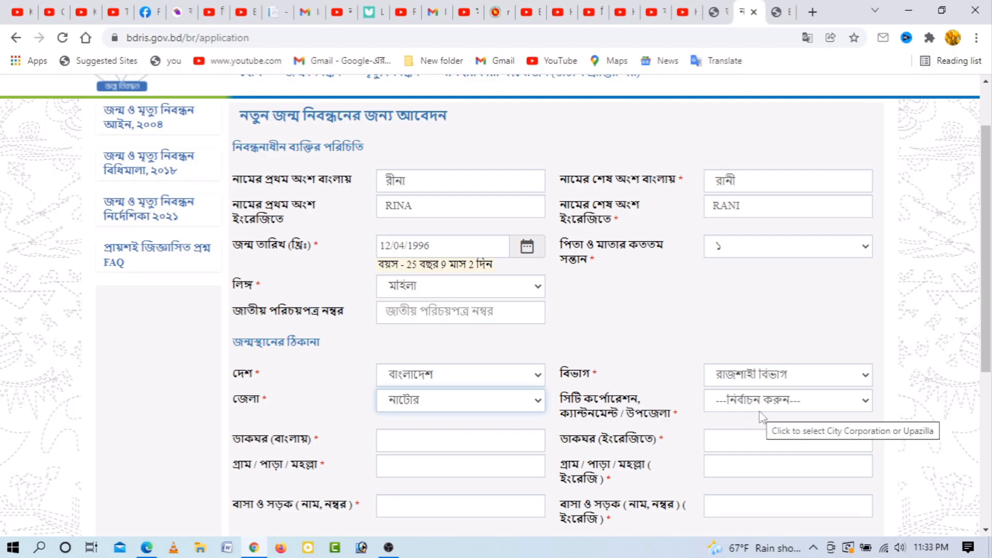
# Step: Choose বাগাতিপাড়া as upazila and union, and ওয়ার্ড - 3 as the ward
pyautogui.click(731, 410)
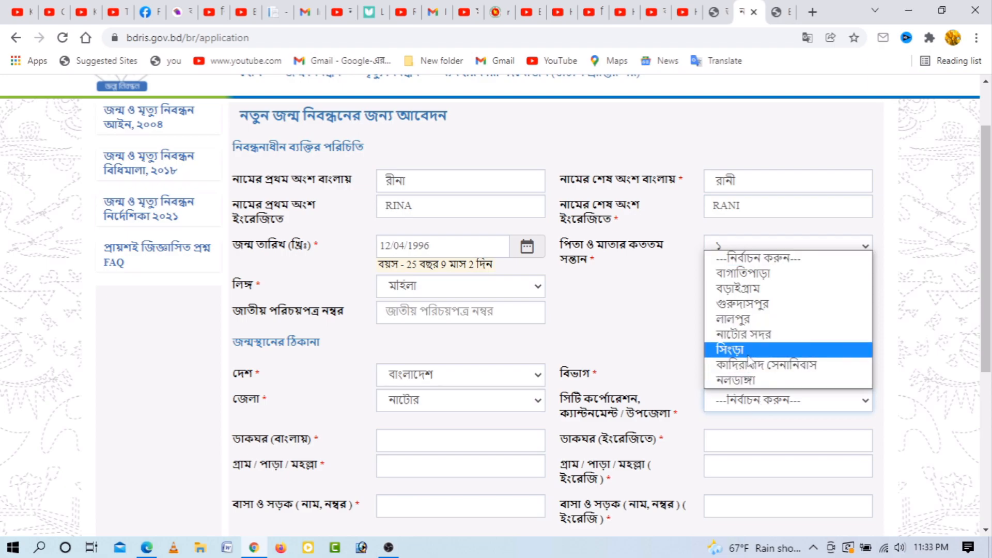
pyautogui.click(744, 275)
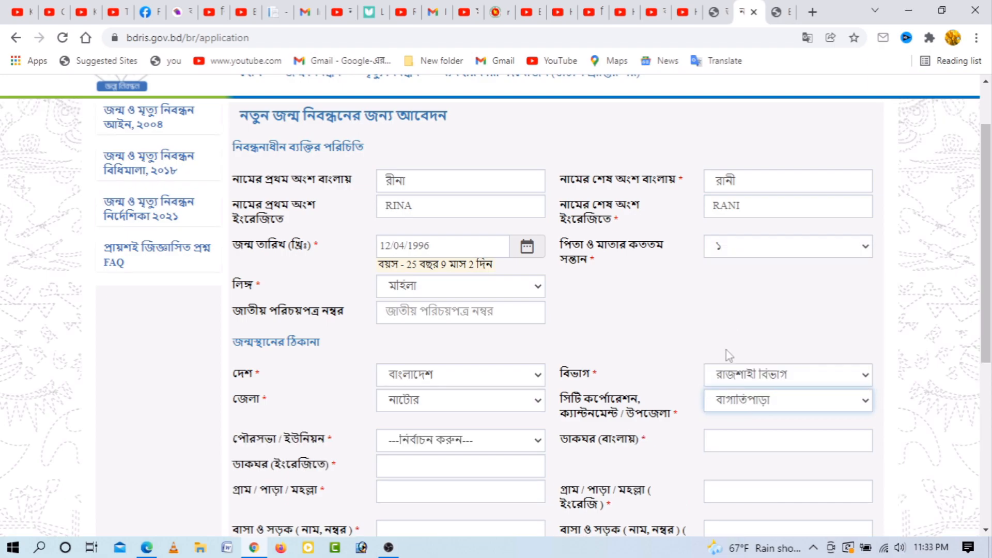
pyautogui.click(484, 443)
pyautogui.click(447, 359)
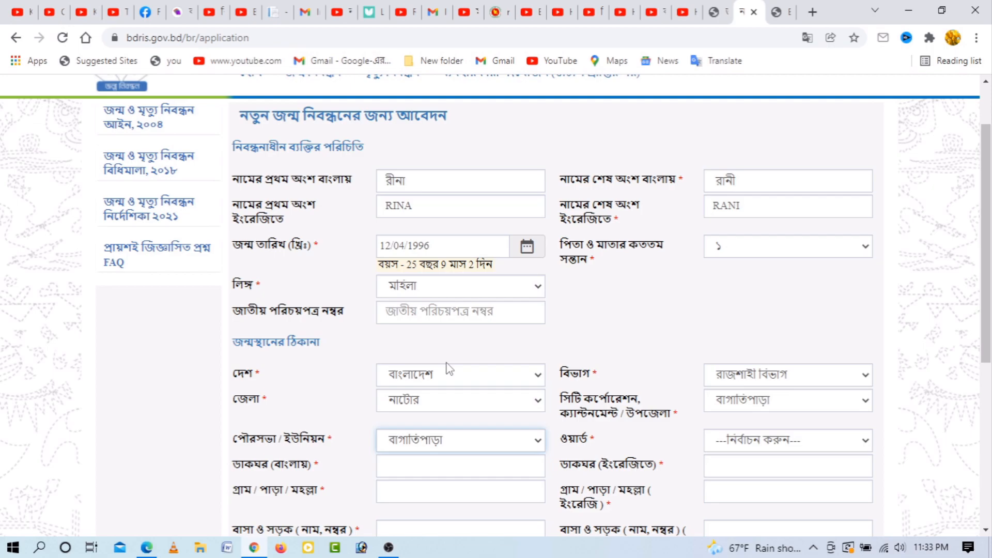
pyautogui.click(793, 439)
pyautogui.click(736, 329)
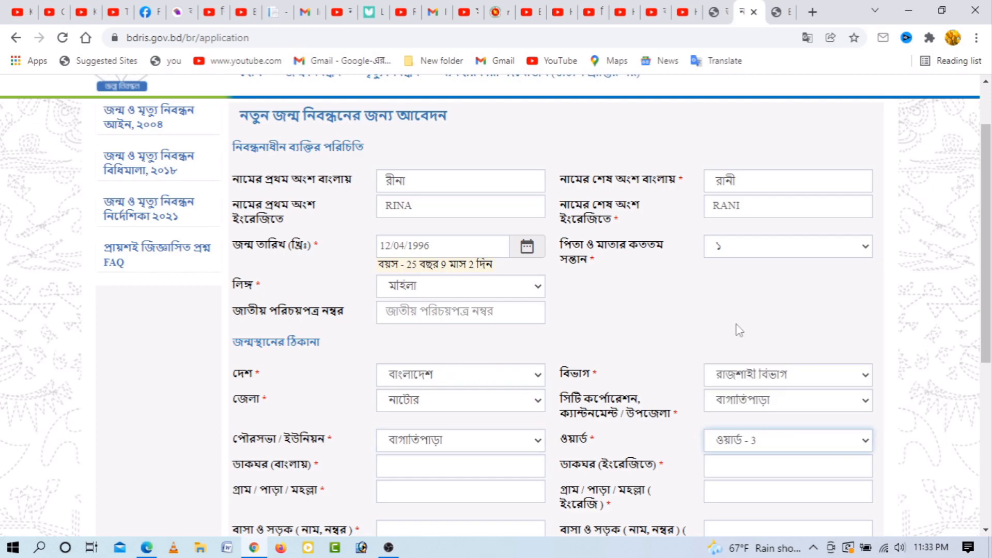
pyautogui.scroll(-1, 399, 395)
pyautogui.click(399, 395)
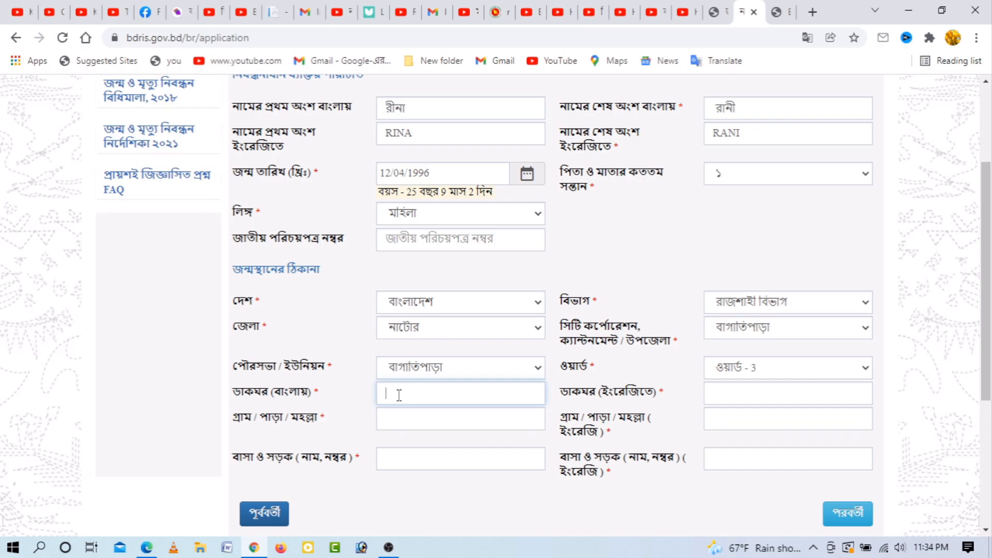
pyautogui.click(730, 394)
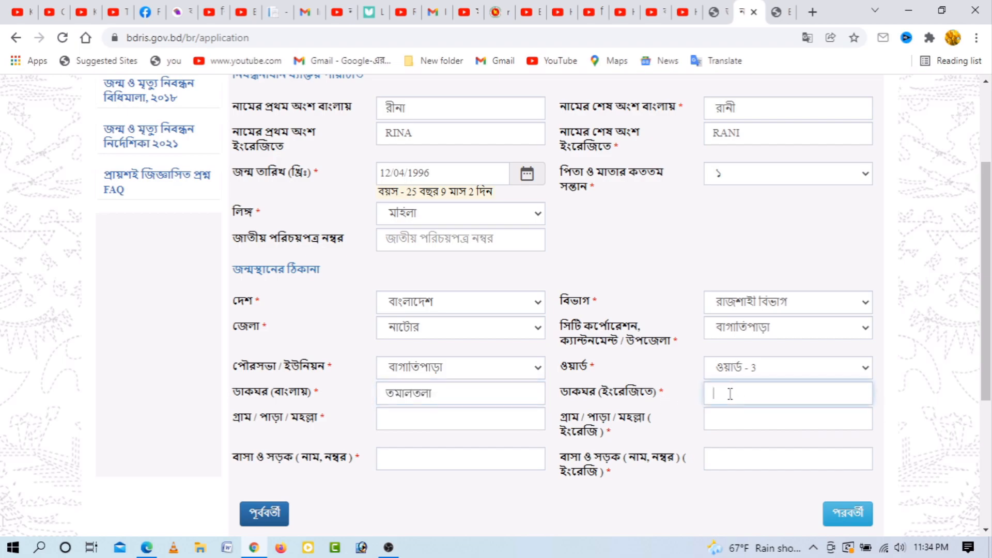
pyautogui.click(403, 419)
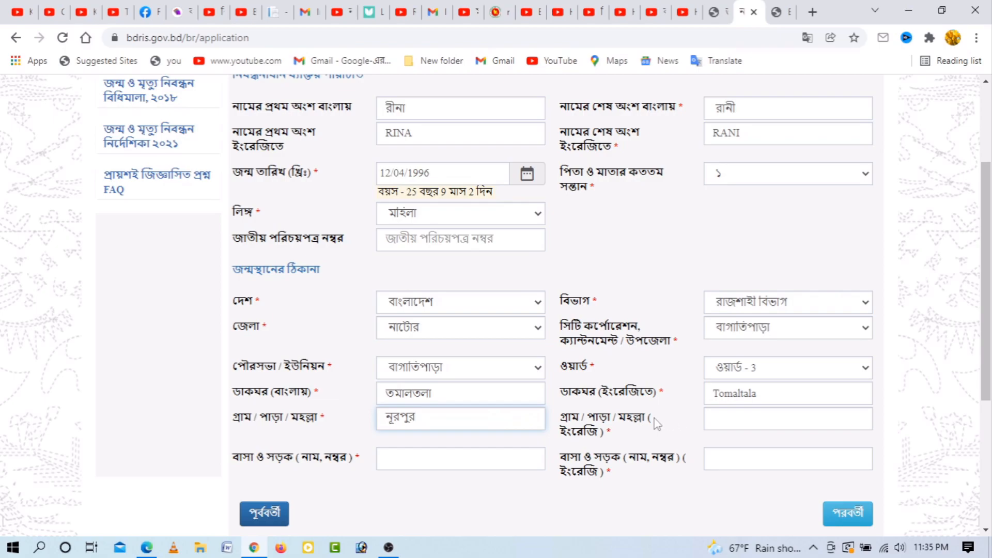
pyautogui.click(739, 418)
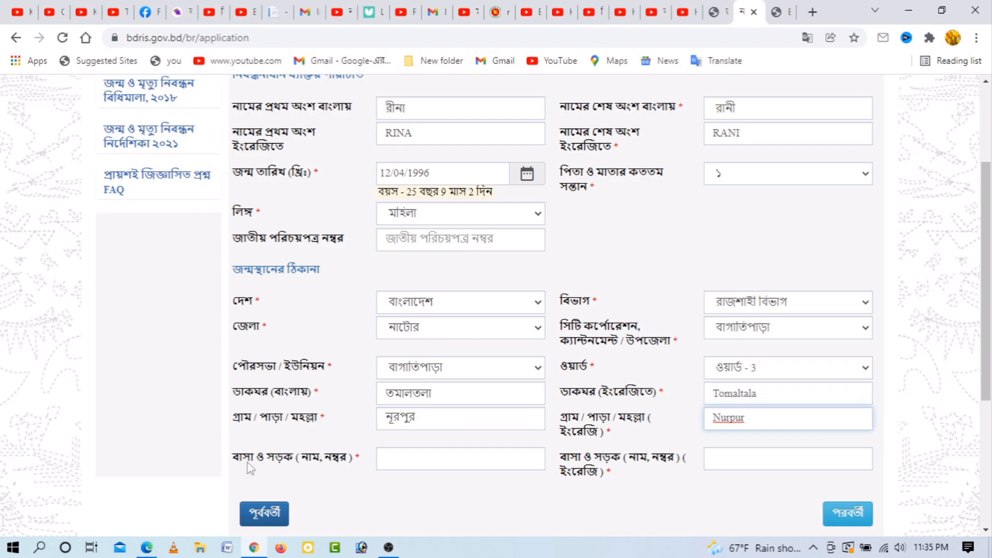
# Step: Enter '.' in the house and road fields and proceed to the parents' information step
pyautogui.click(400, 462)
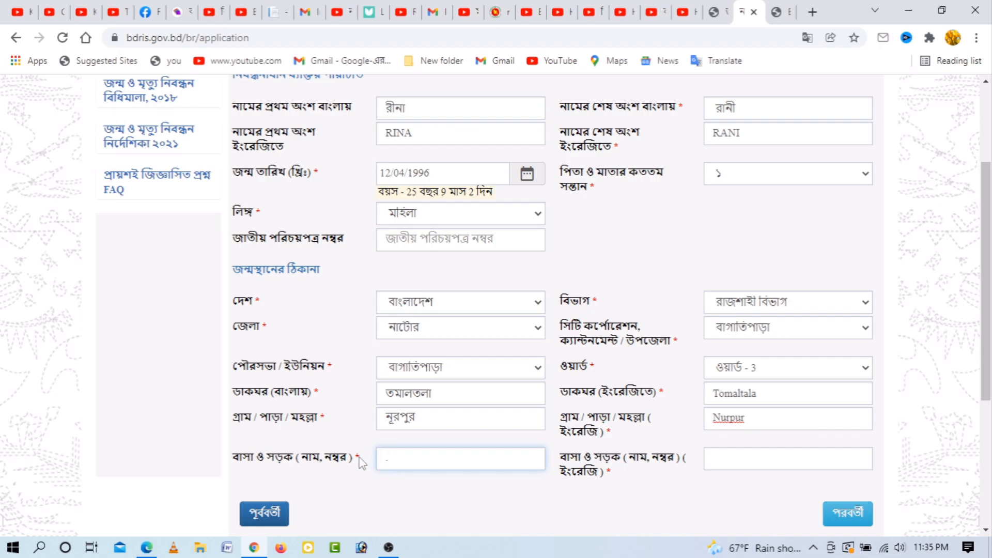
pyautogui.scroll(1, 360, 462)
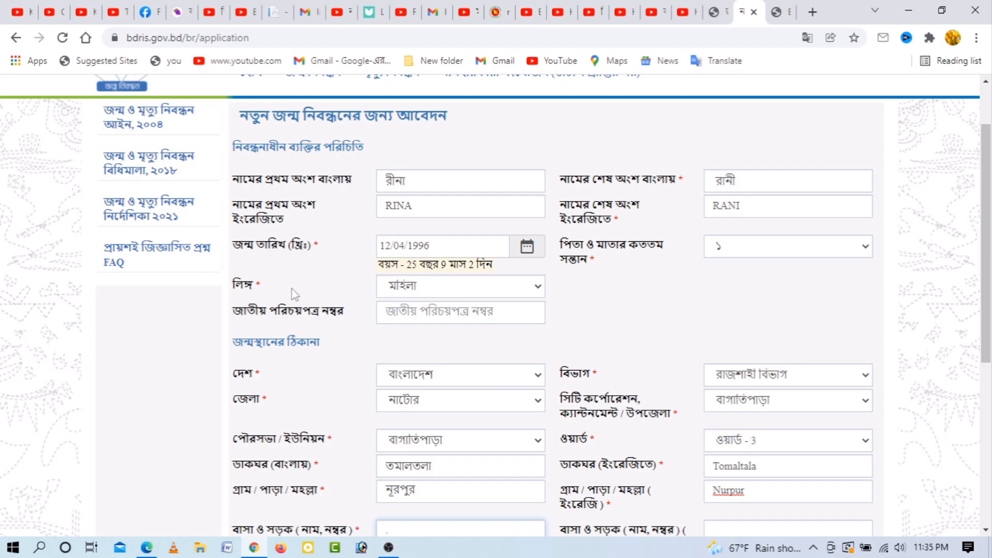
pyautogui.scroll(-1, 321, 383)
pyautogui.scroll(-1, 321, 383)
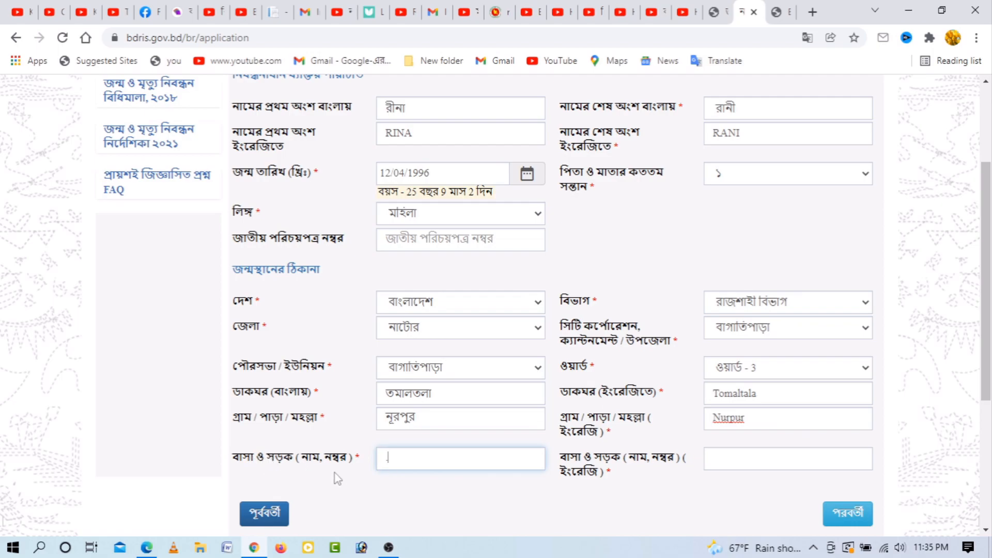
pyautogui.write('.')
pyautogui.press('Tab')
pyautogui.scroll(1, 747, 224)
pyautogui.scroll(-1, 749, 226)
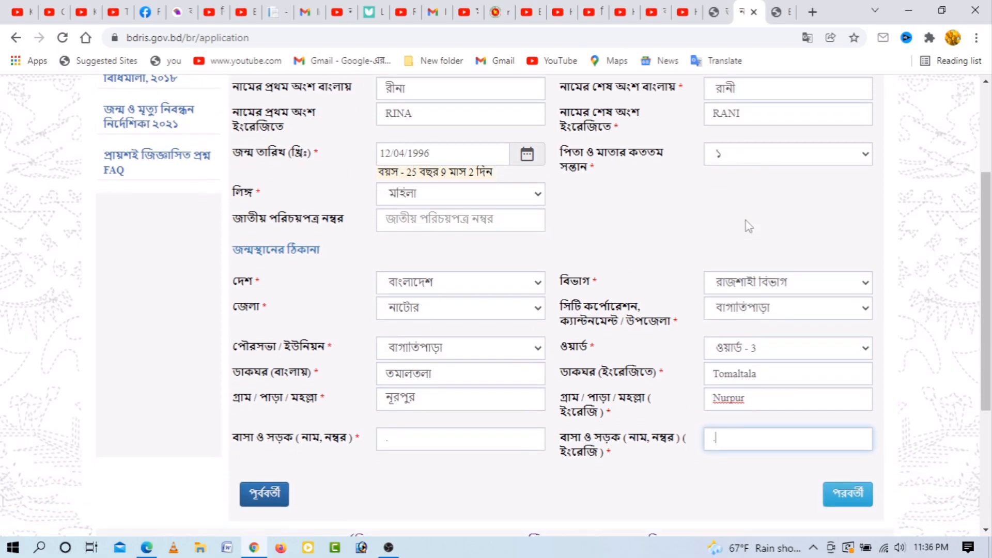
pyautogui.click(856, 495)
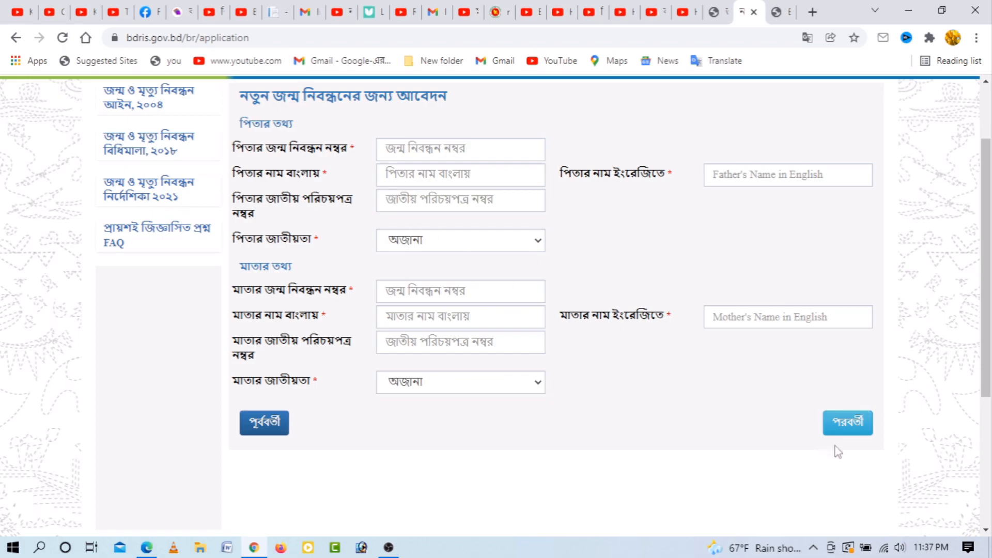
pyautogui.click(404, 150)
pyautogui.click(408, 182)
pyautogui.click(414, 199)
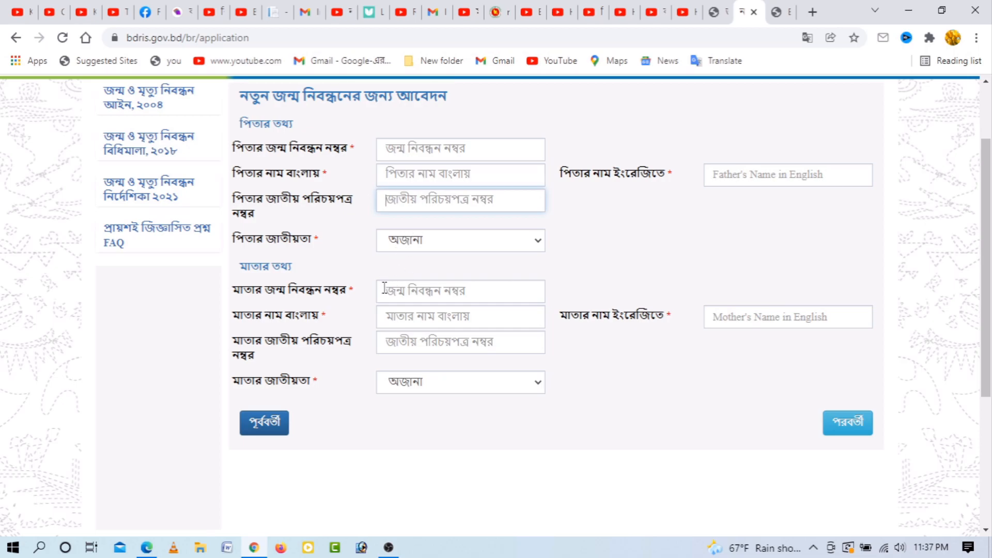
pyautogui.click(269, 428)
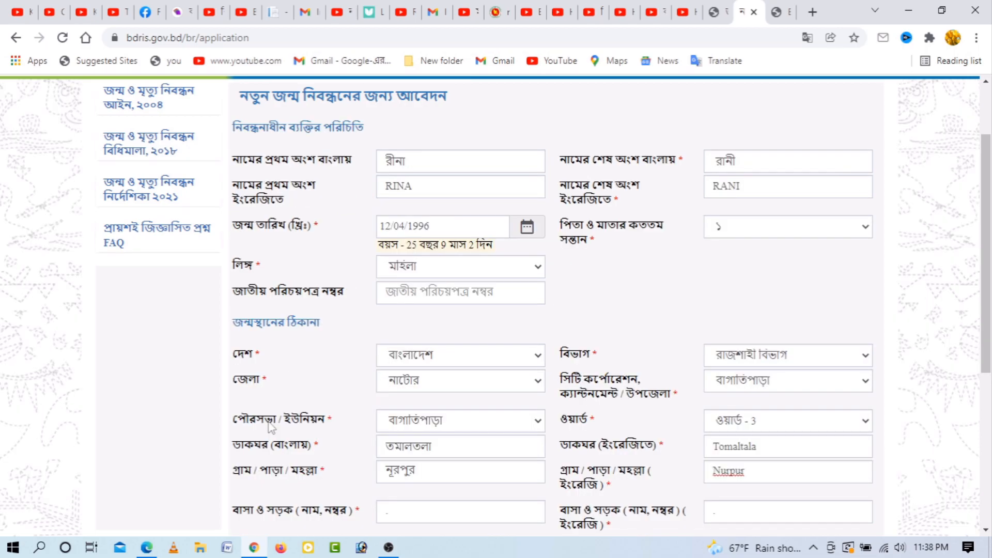
pyautogui.click(458, 226)
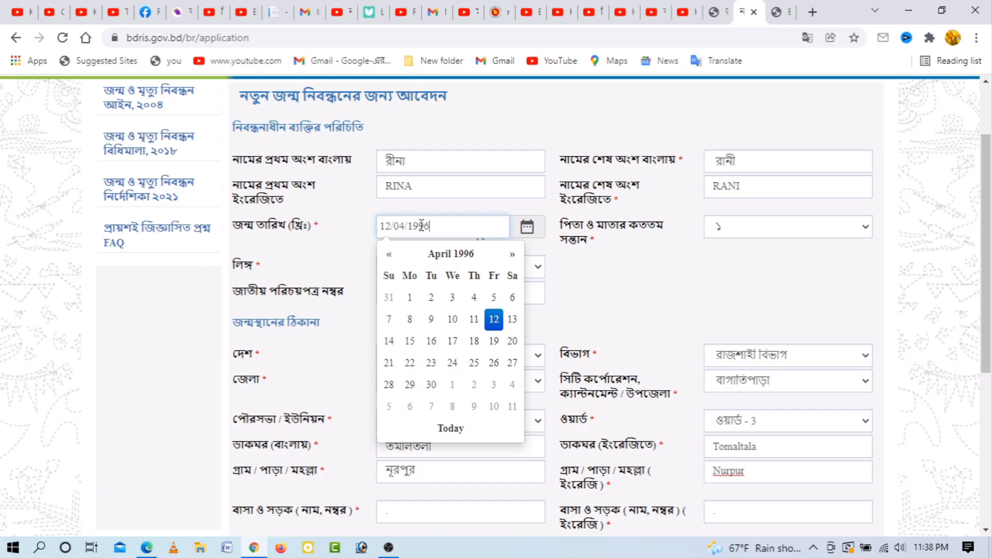
pyautogui.press('BackSpace')
pyautogui.press('BackSpace')
pyautogui.press('BackSpace')
pyautogui.press('BackSpace')
pyautogui.write('2003')
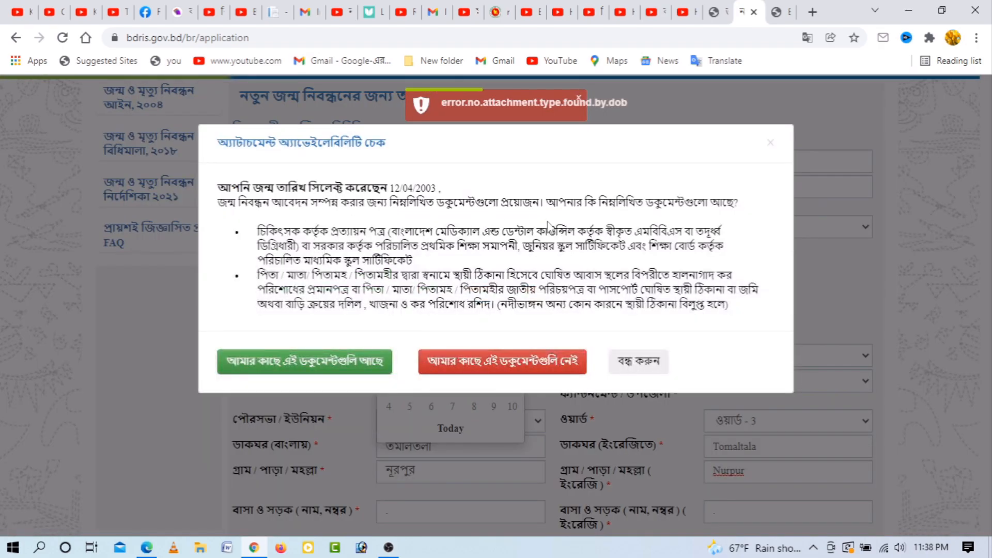
pyautogui.click(306, 368)
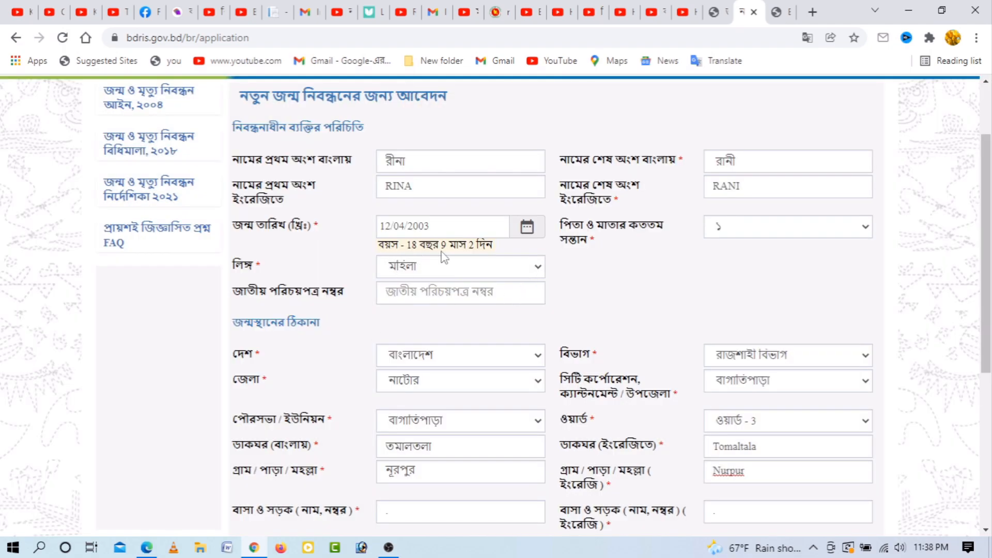
pyautogui.scroll(-3, 627, 311)
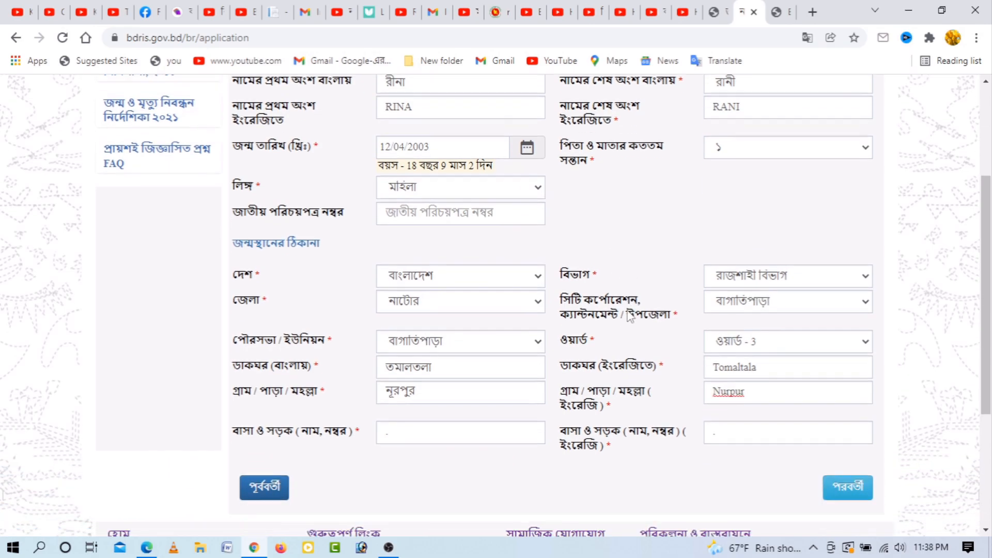
# Step: Advance with পরবর্তী to the parents' information step, whose father and mother fields remain empty
pyautogui.click(849, 437)
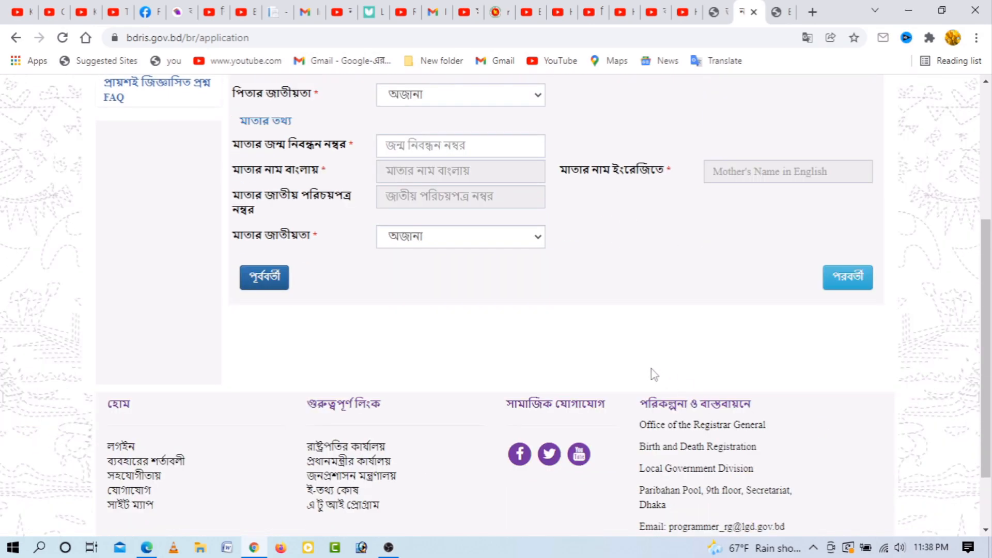
pyautogui.scroll(5, 652, 375)
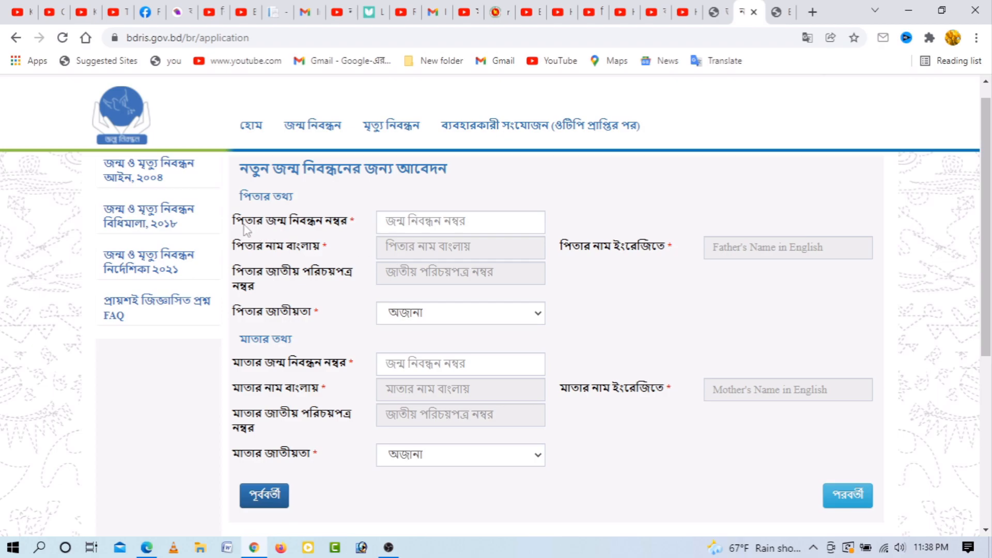
pyautogui.click(405, 225)
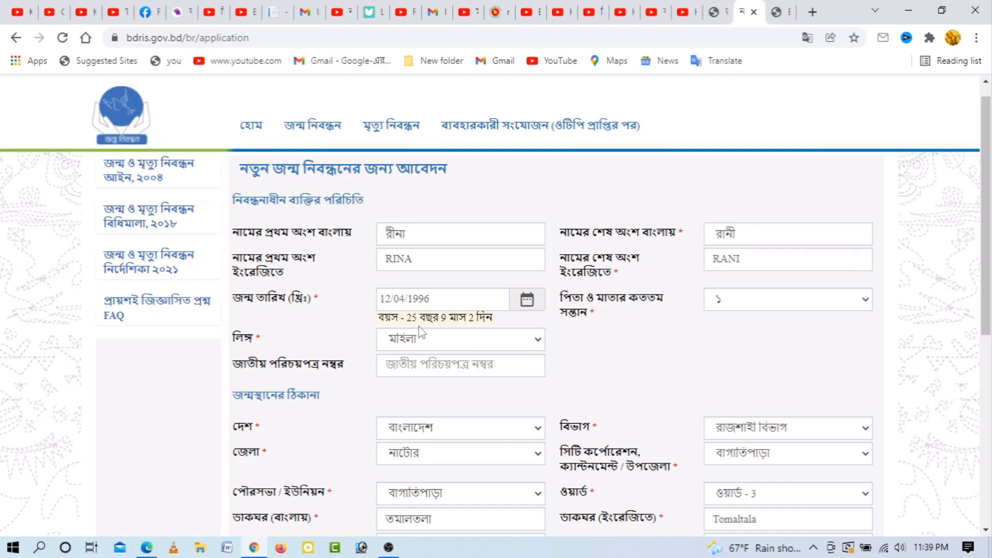
pyautogui.scroll(-3, 686, 362)
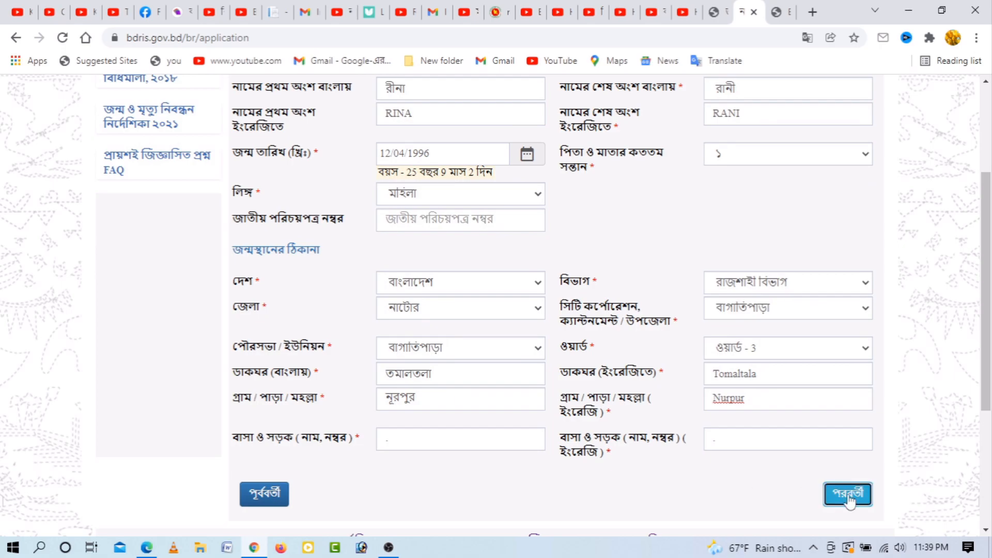
pyautogui.click(850, 495)
pyautogui.scroll(2, 579, 365)
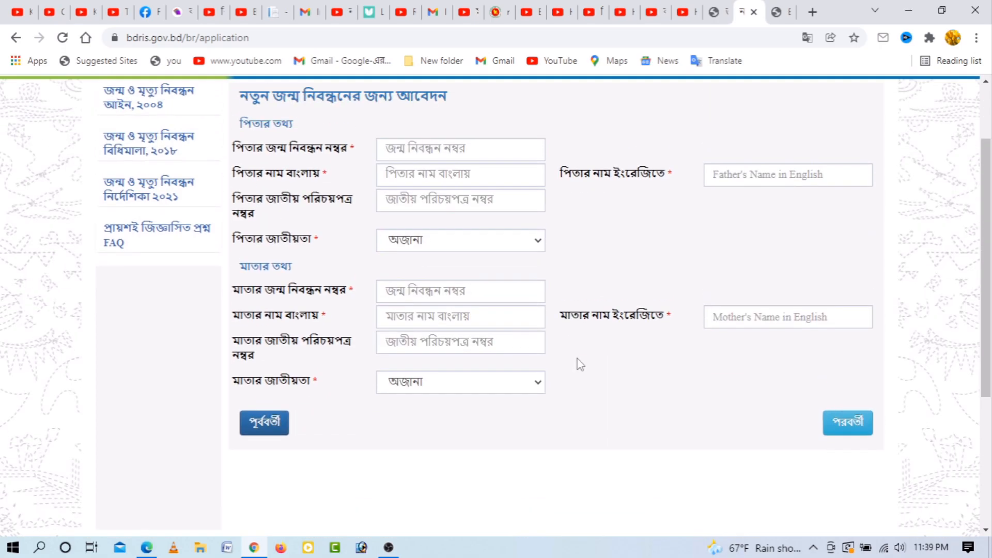
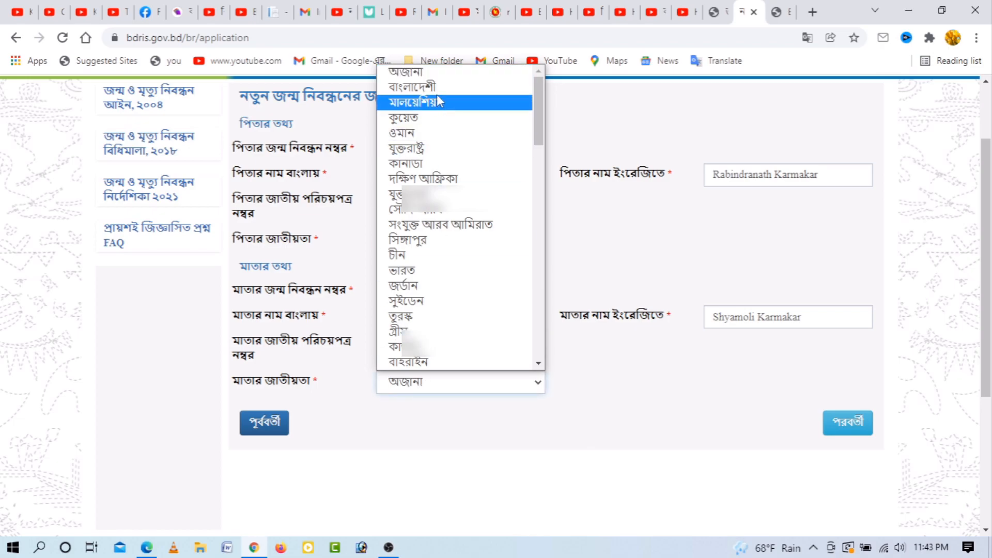
# Step: Set the mother's nationality to বাংলাদেশী
pyautogui.click(436, 89)
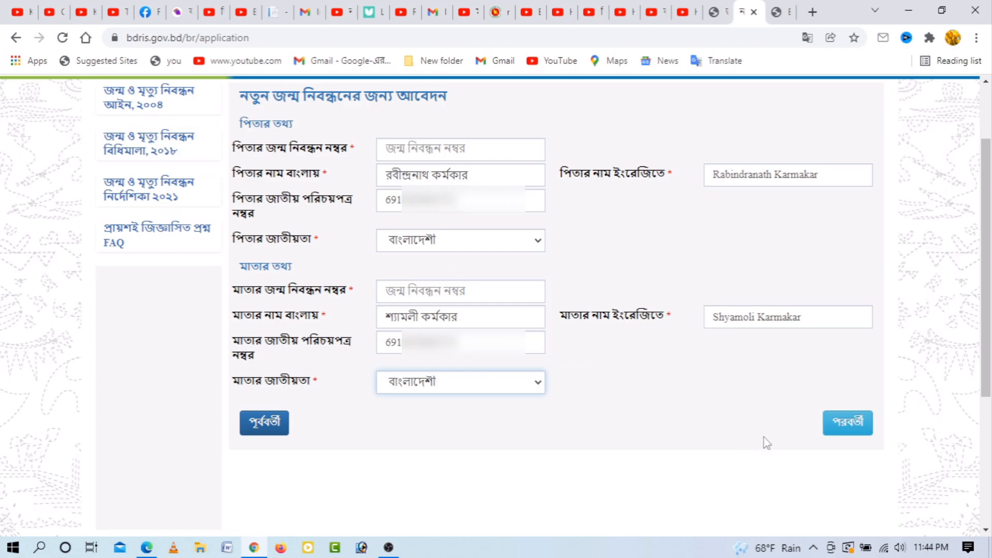
# Step: Move to the address step and choose কোনটিই নয় to enter a new permanent address
pyautogui.click(851, 428)
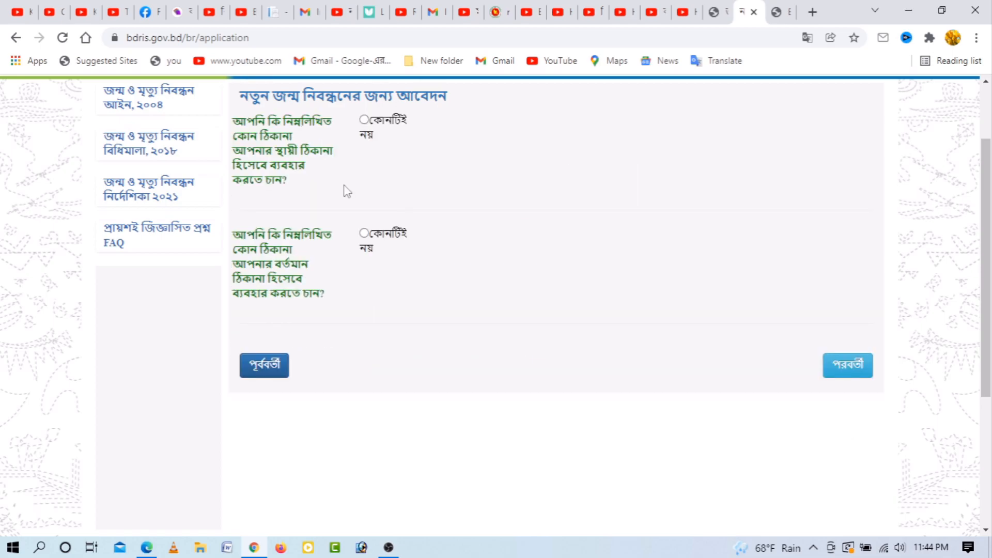
pyautogui.click(365, 120)
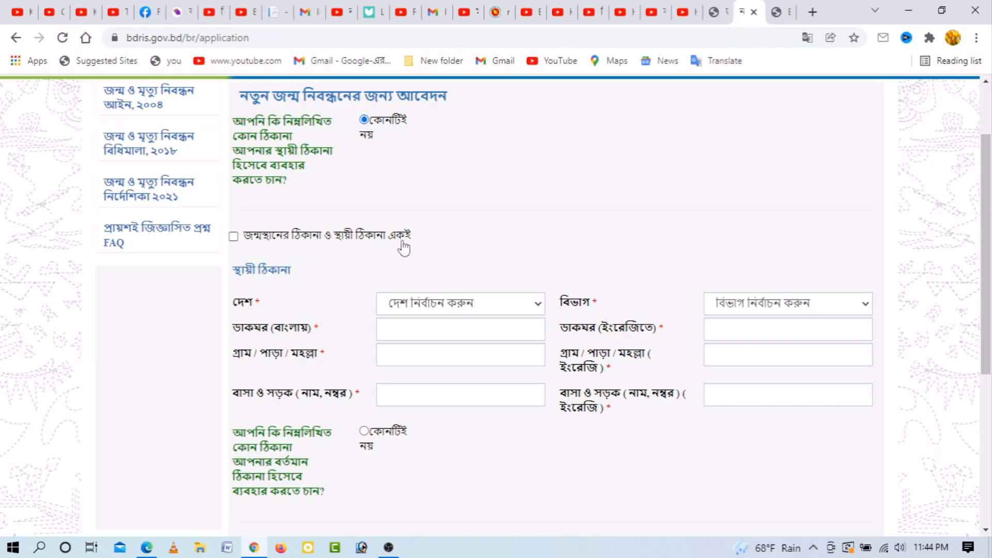
pyautogui.click(234, 236)
pyautogui.click(234, 237)
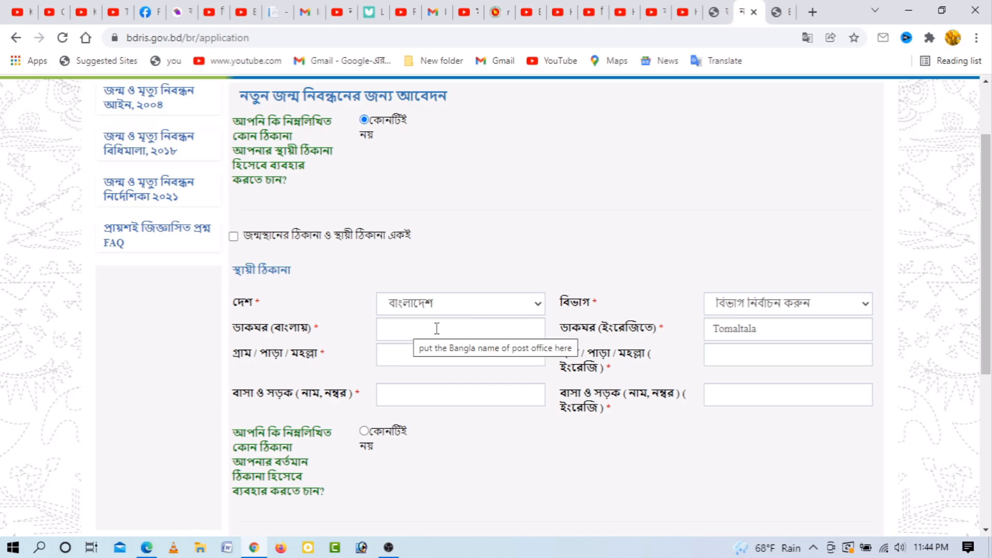
# Step: Select রাজশাহী বিভাগ, রাজশাহী district, বাঘা upazila, গড়গড়ী union and ওয়ার্ড - 6
pyautogui.click(807, 305)
pyautogui.click(746, 401)
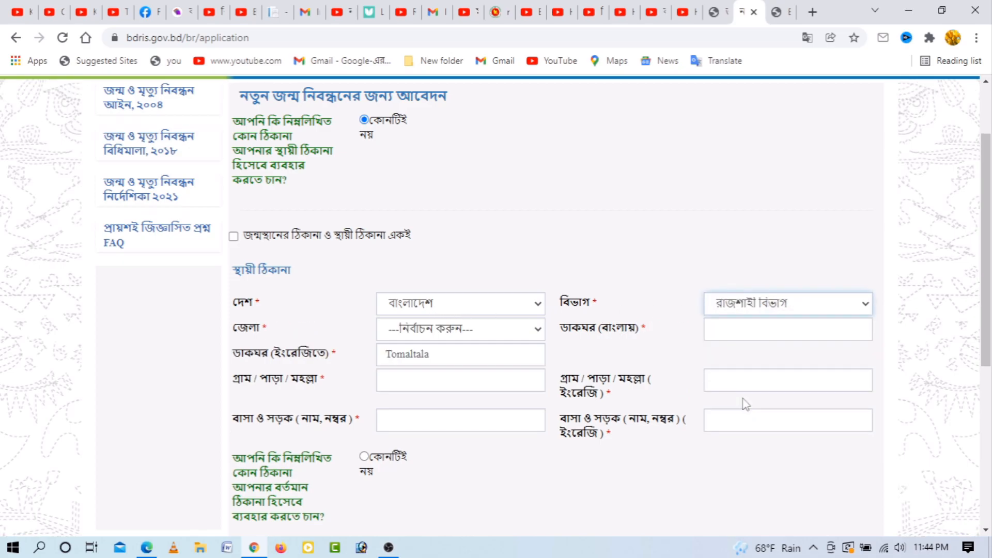
pyautogui.click(447, 331)
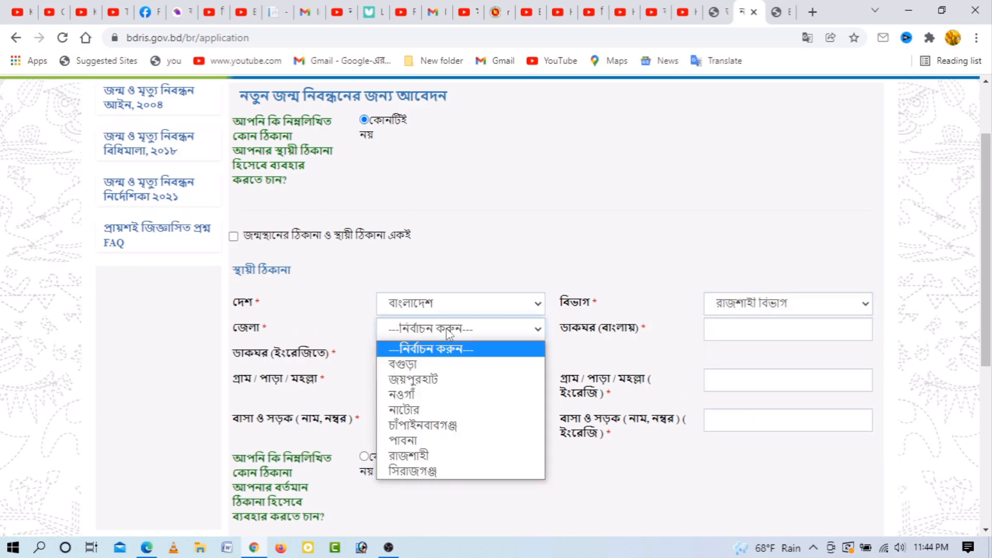
pyautogui.click(435, 456)
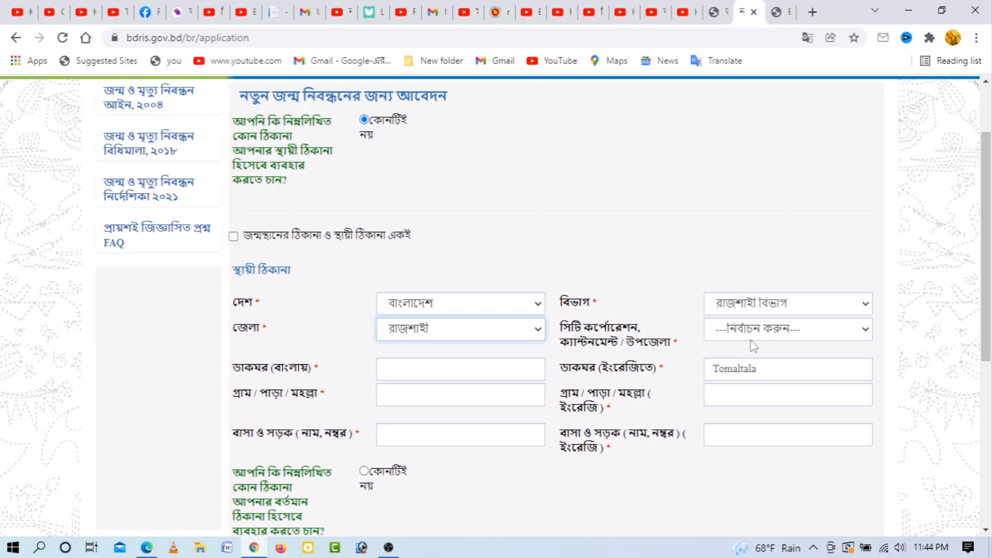
pyautogui.click(765, 333)
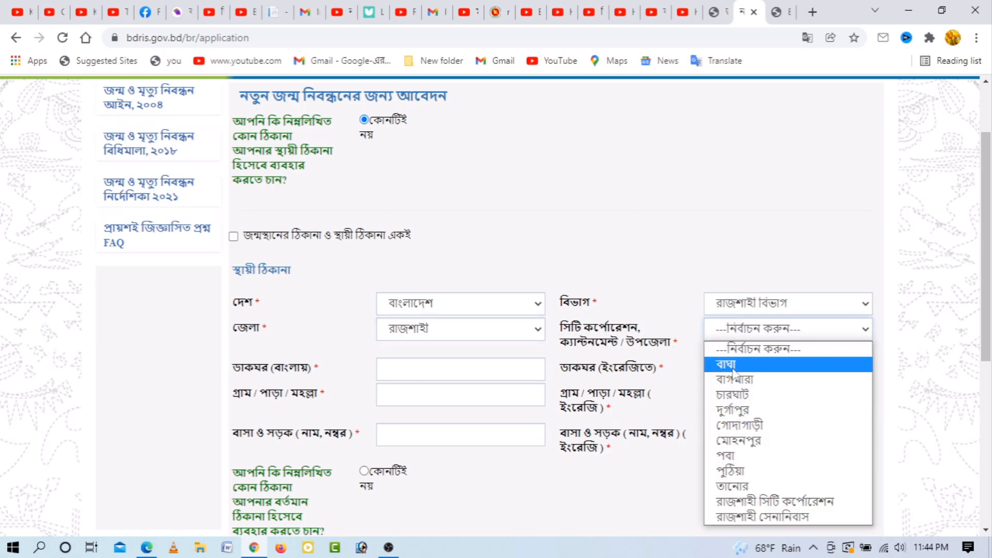
pyautogui.click(733, 365)
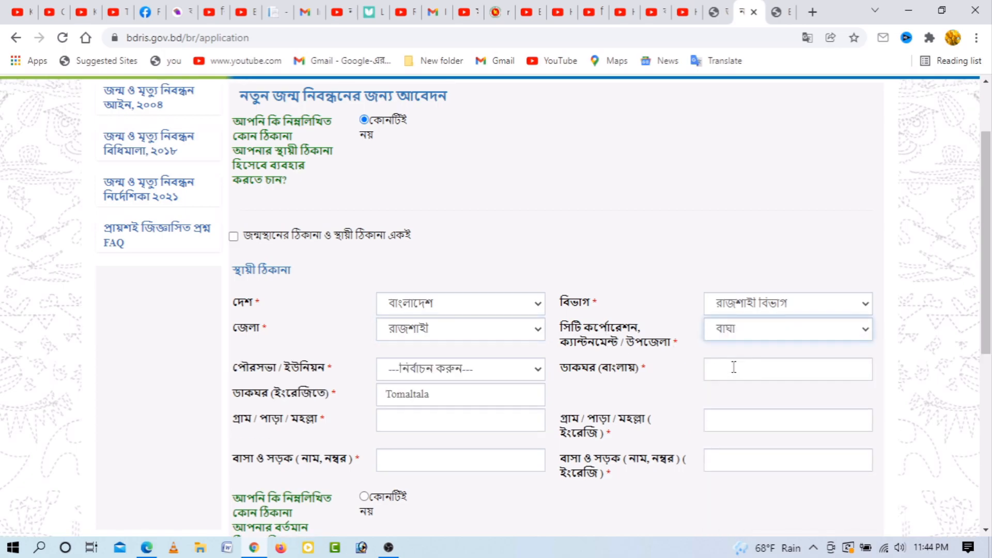
pyautogui.click(438, 370)
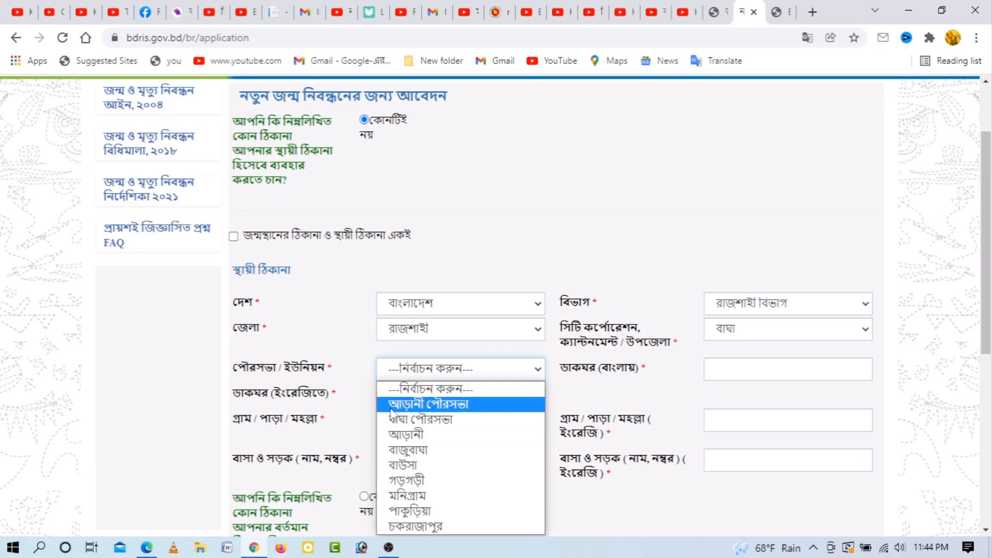
pyautogui.click(408, 480)
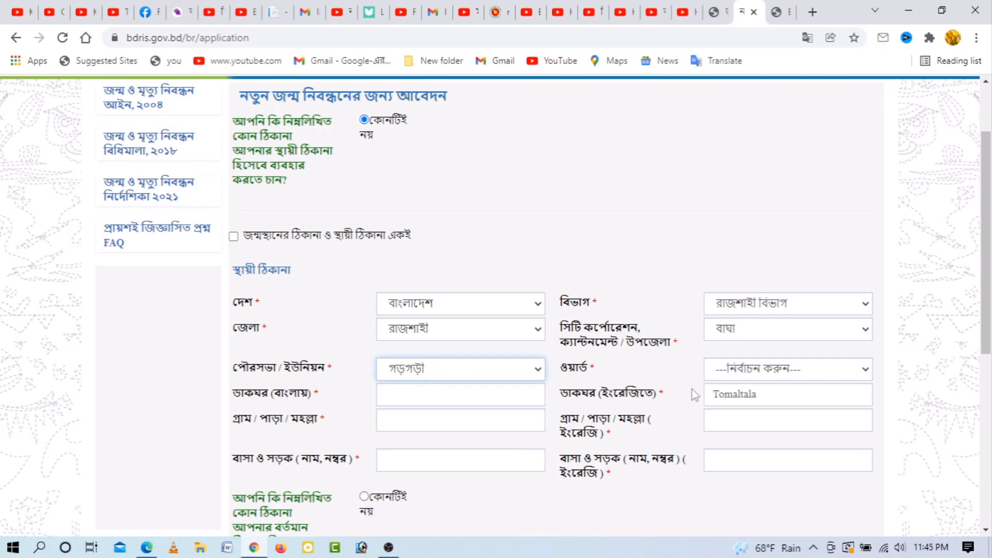
pyautogui.click(763, 369)
pyautogui.click(751, 481)
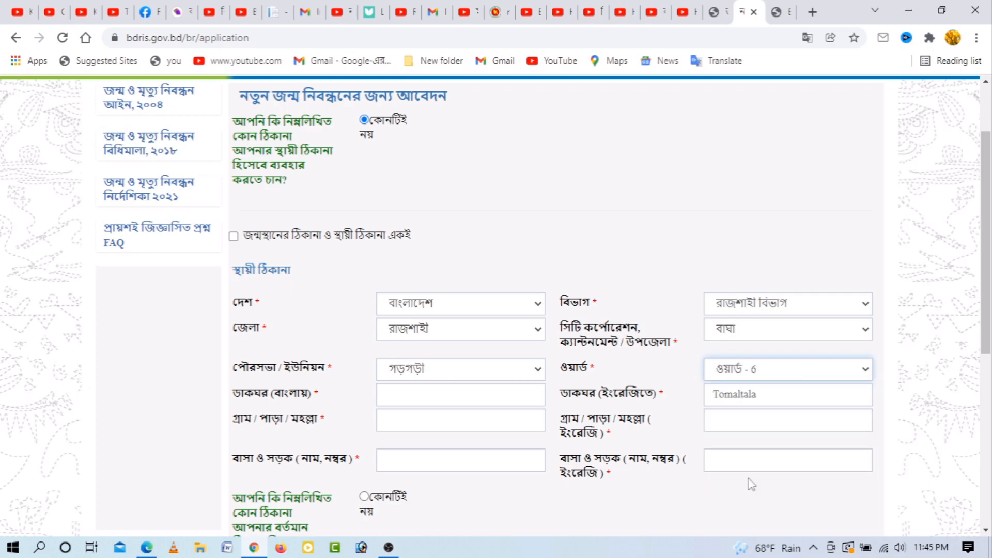
pyautogui.click(417, 398)
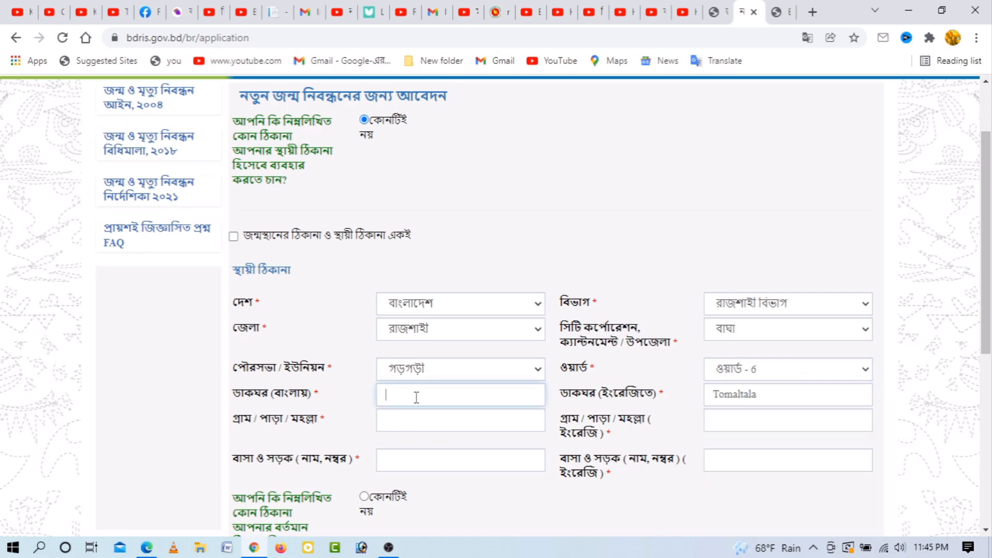
# Step: Enter post office বেংগাড়ী and replace the prefilled English name with Bengari
pyautogui.doubleClick(749, 400)
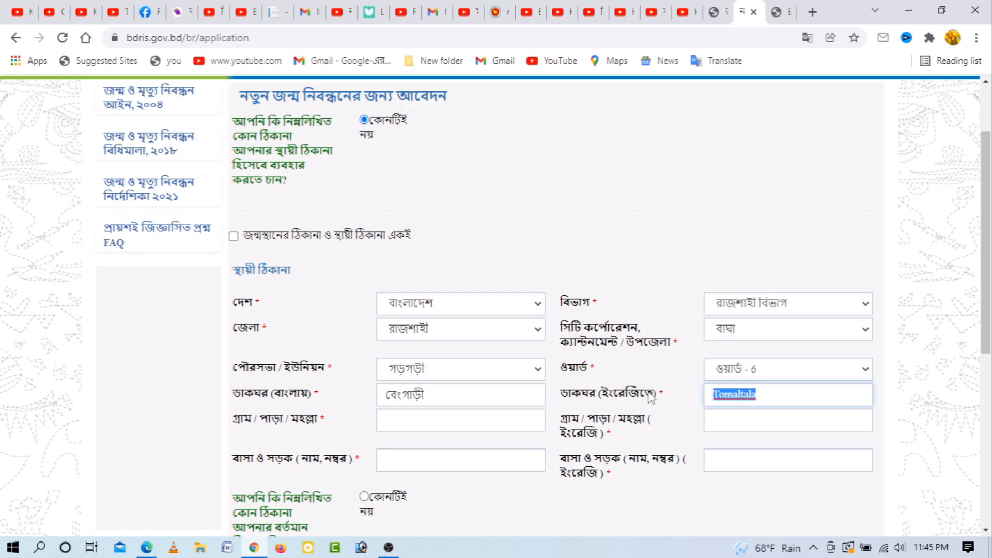
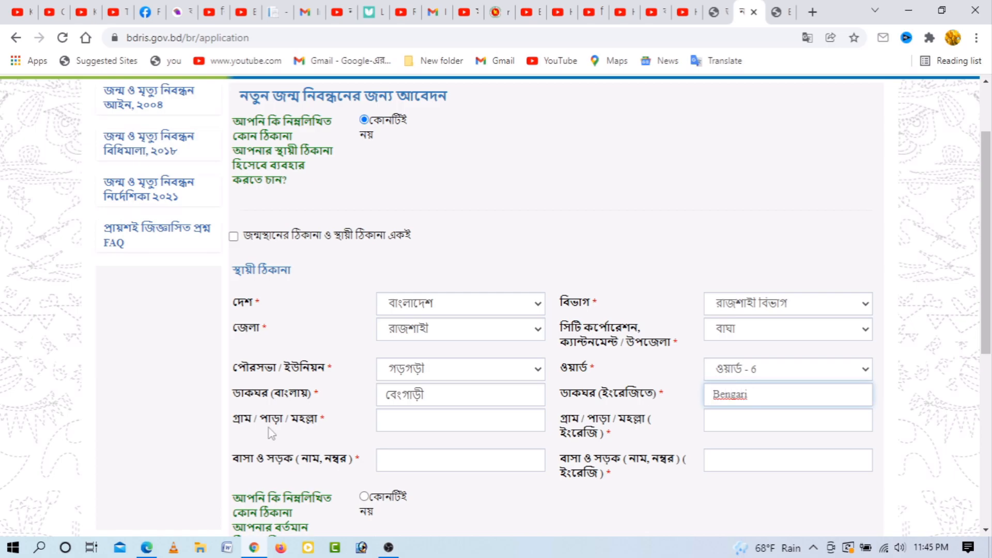
pyautogui.click(399, 423)
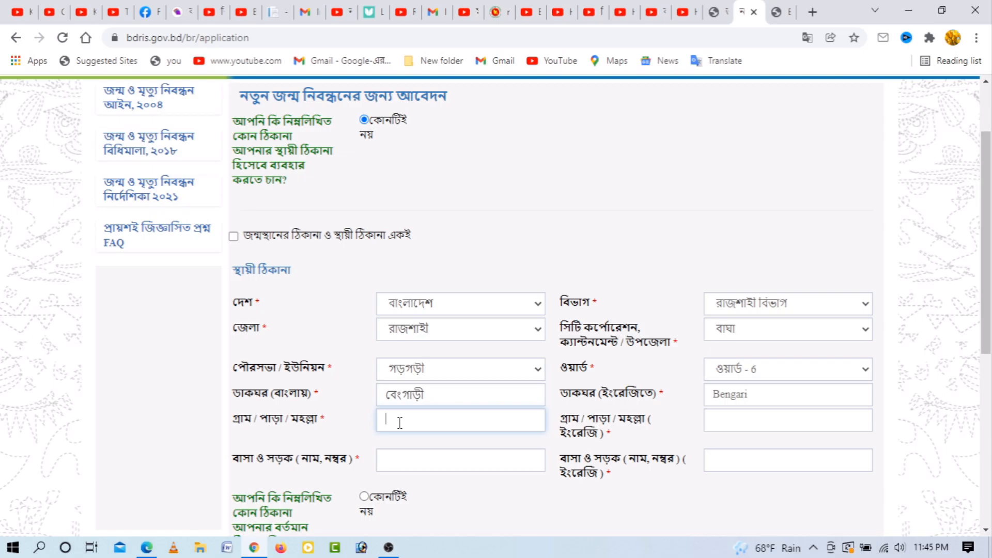
pyautogui.click(749, 425)
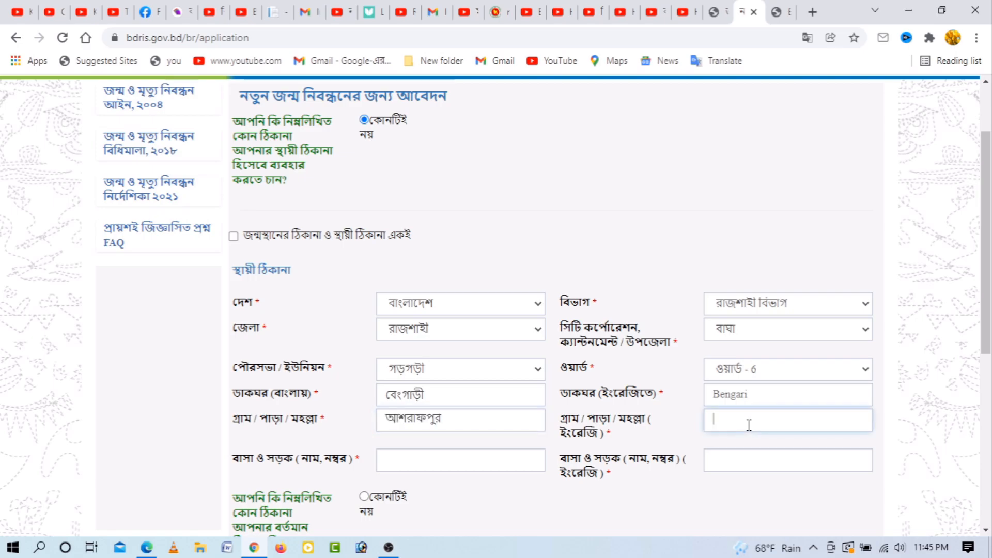
pyautogui.click(424, 457)
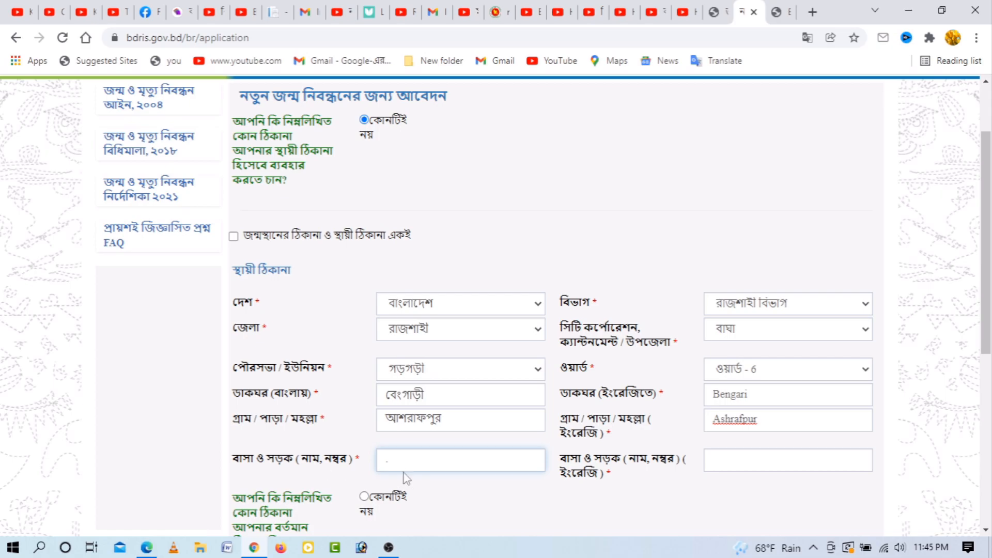
pyautogui.click(743, 462)
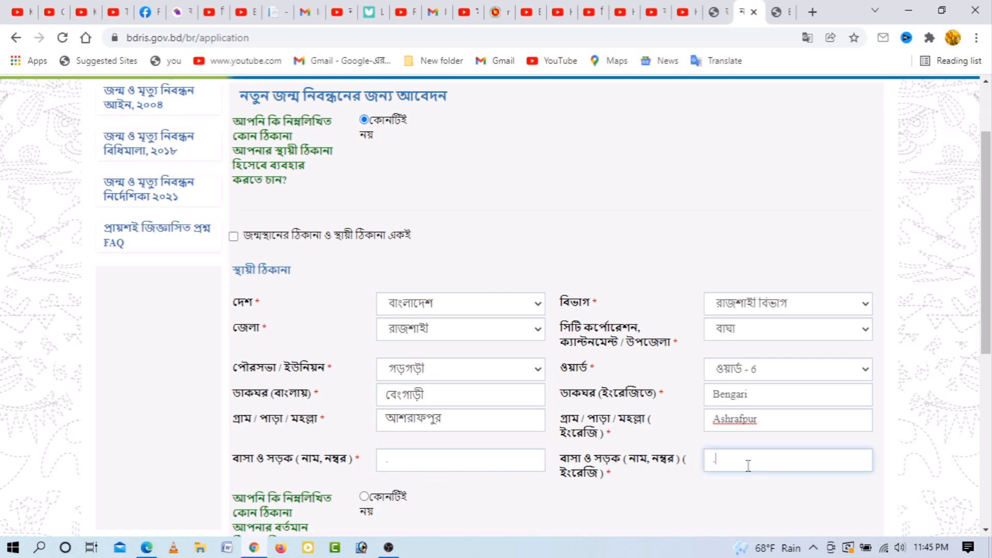
pyautogui.scroll(-1, 417, 482)
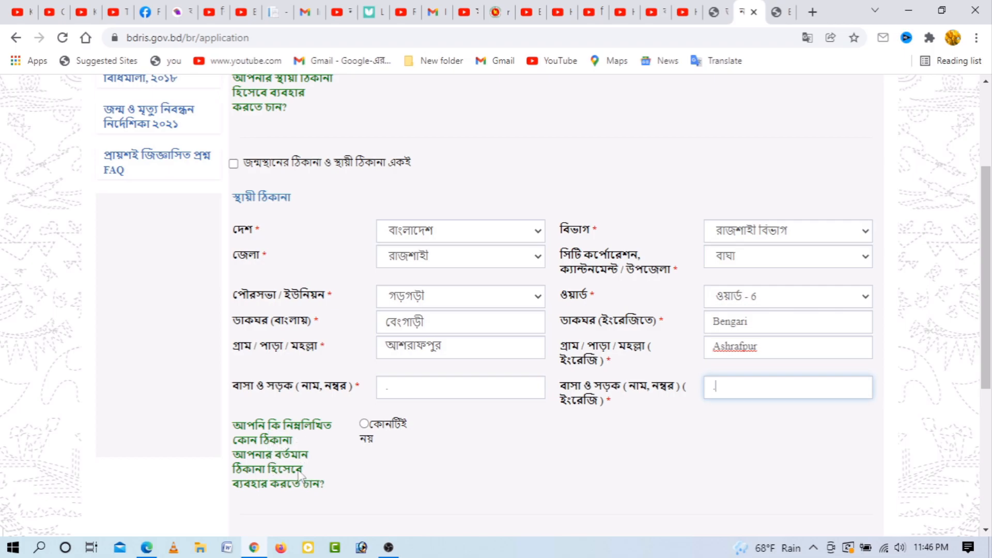
# Step: Make the present address copy the permanent Rajshahi, Bagha, Garagari, Ward 6 address, then continue
pyautogui.click(364, 424)
pyautogui.scroll(-3, 478, 449)
pyautogui.scroll(-1, 478, 448)
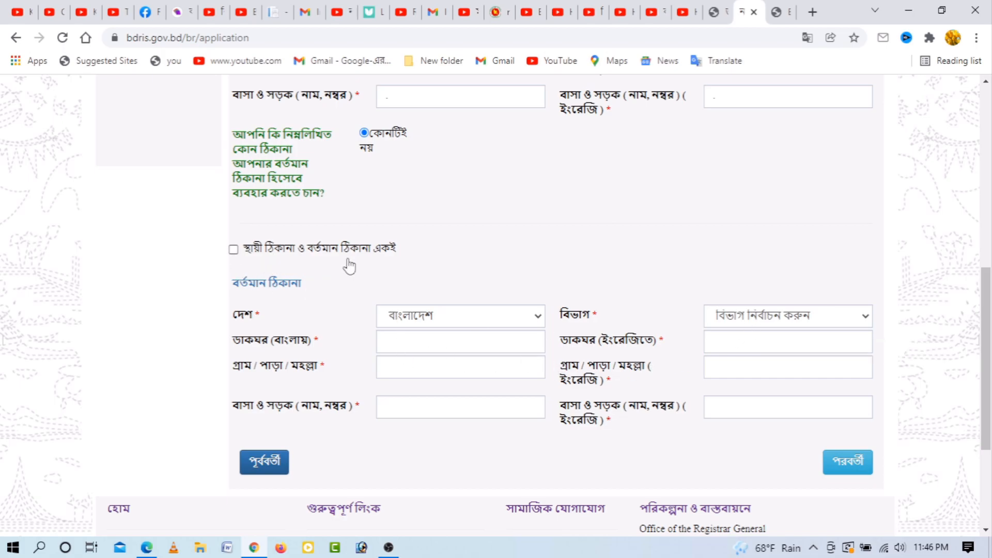
pyautogui.click(233, 251)
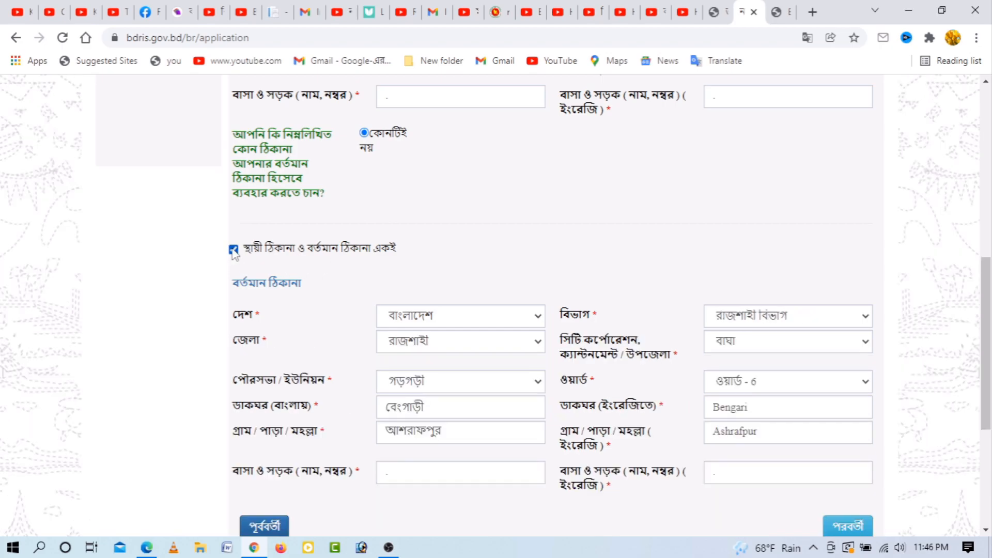
pyautogui.scroll(4, 590, 308)
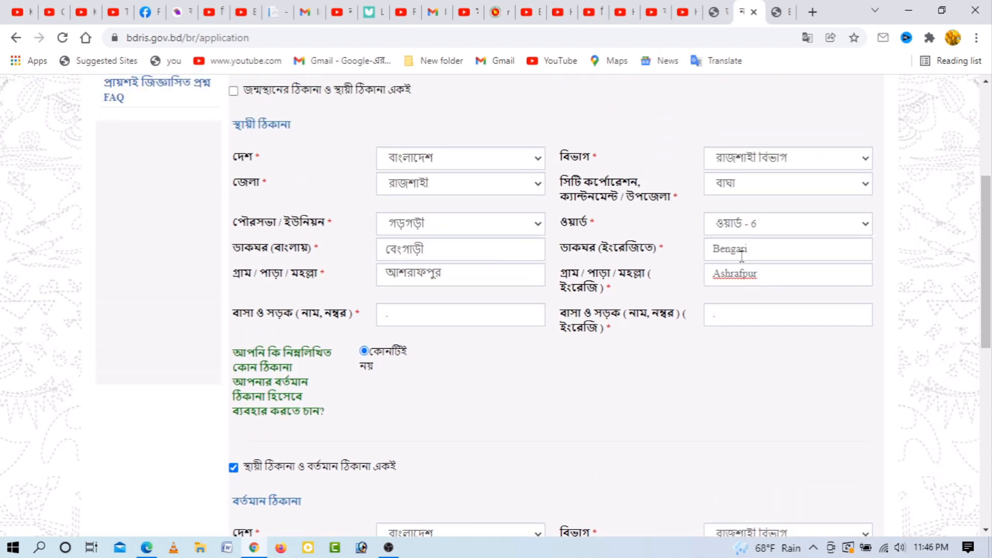
pyautogui.scroll(-5, 727, 369)
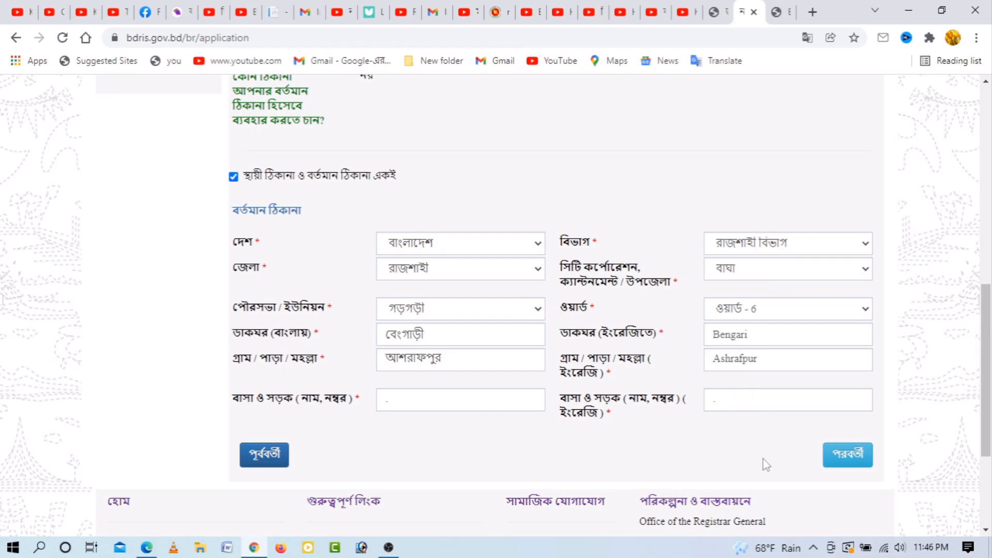
pyautogui.click(859, 461)
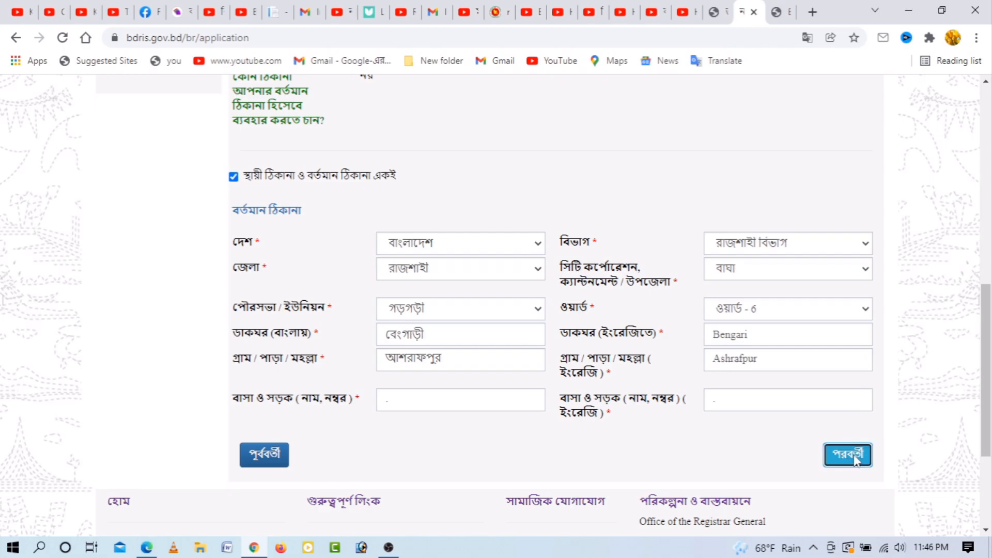
# Step: Declare the applicant as নিজ (self), enter the phone number, and continue to review
pyautogui.scroll(4, 433, 124)
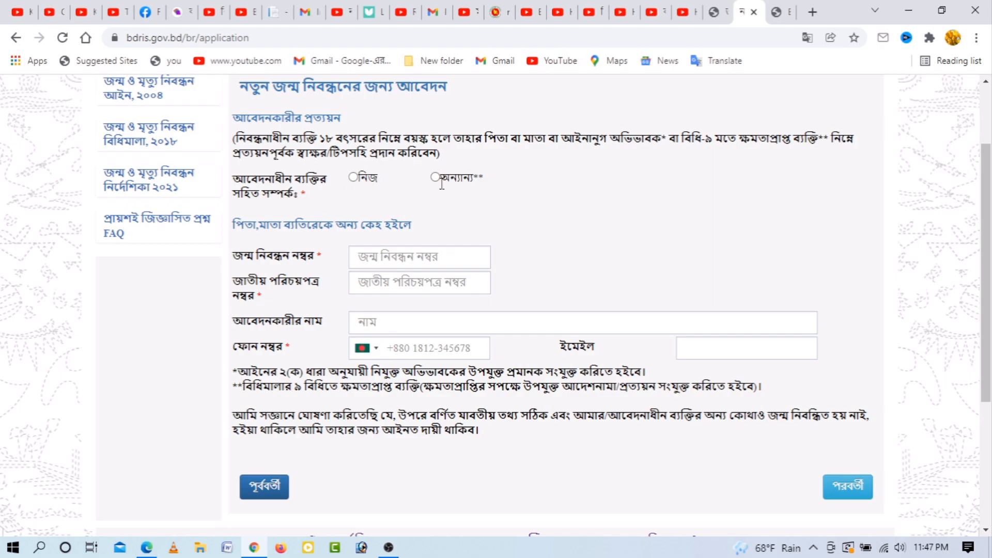
pyautogui.click(353, 178)
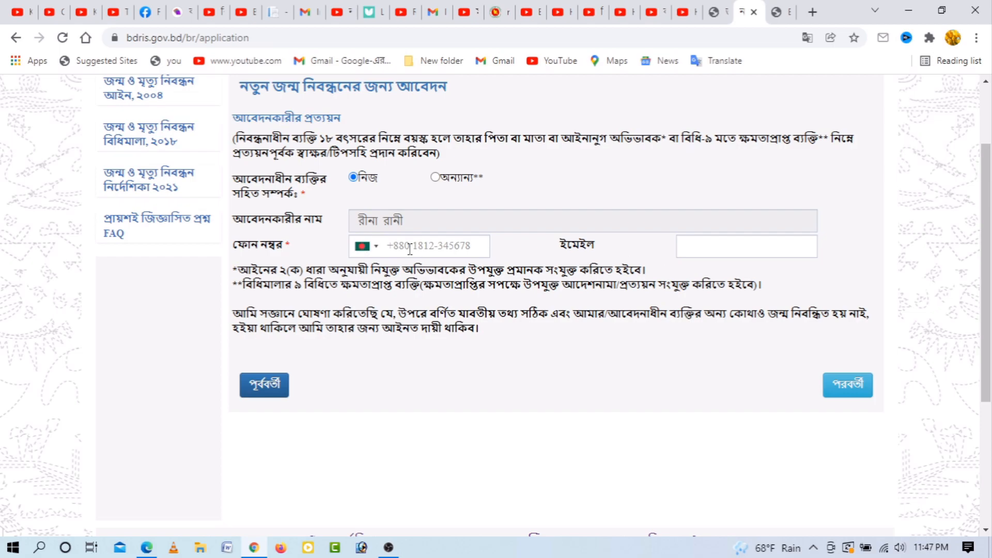
pyautogui.click(427, 250)
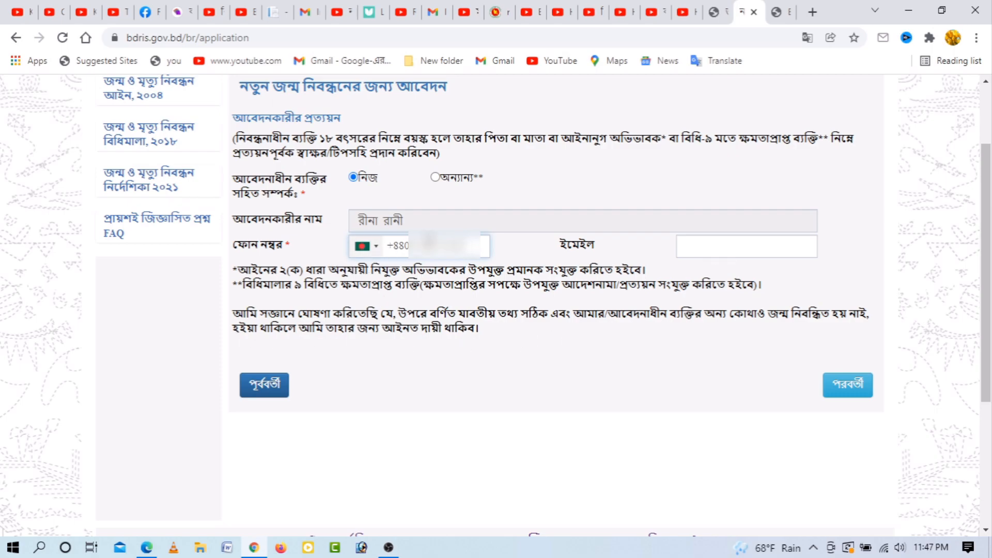
pyautogui.click(436, 177)
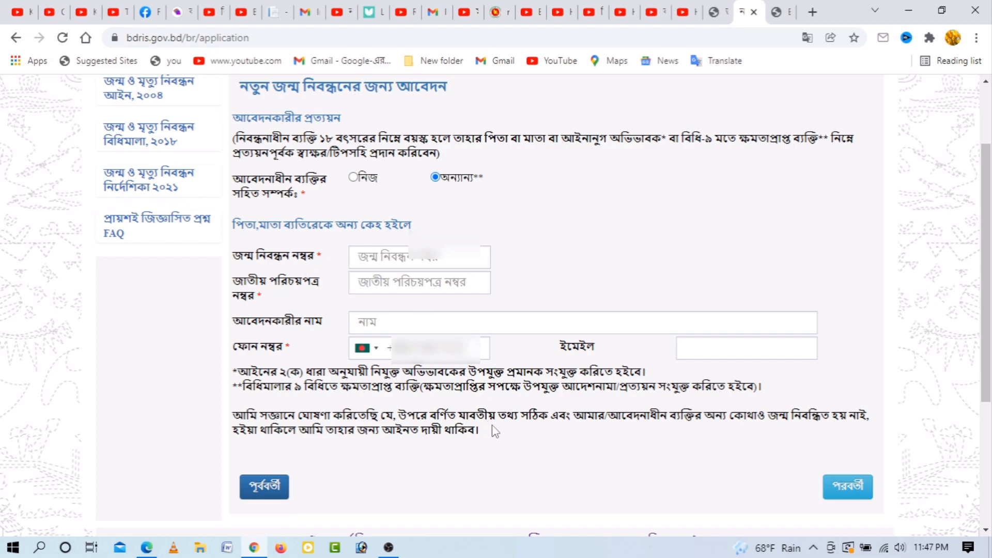
pyautogui.click(353, 177)
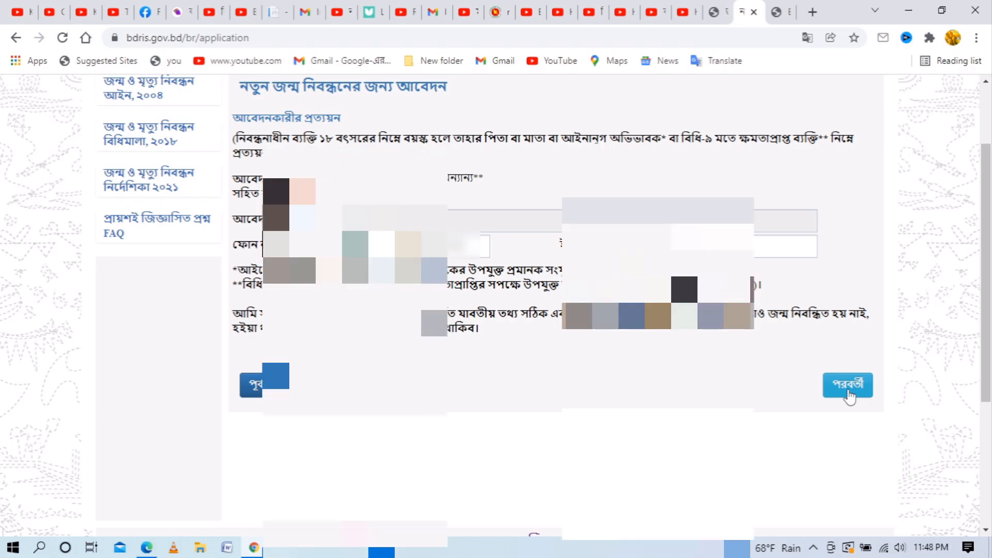
pyautogui.click(849, 397)
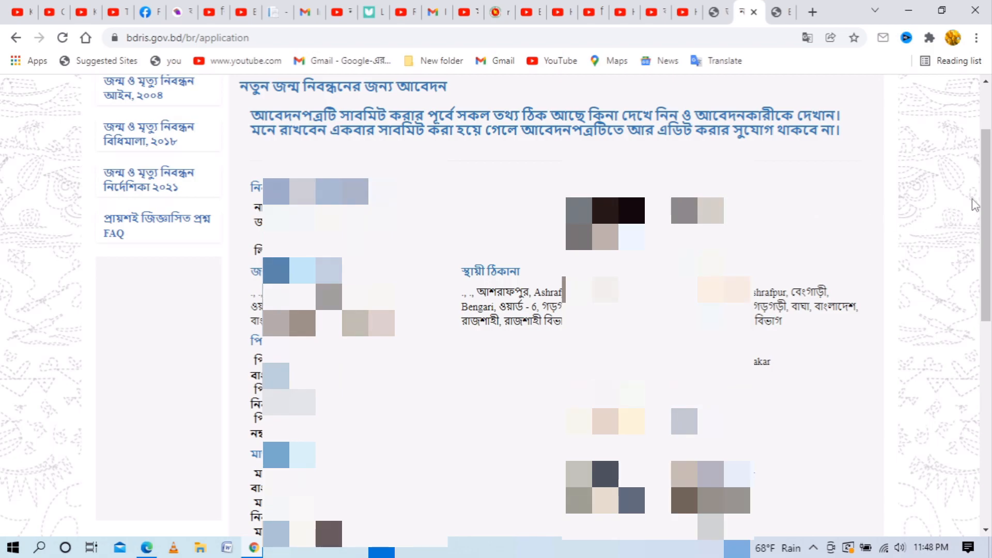
# Step: Look over the application summary and submit it with সাবমিট
pyautogui.moveTo(987, 181); pyautogui.dragTo(987, 234)
pyautogui.rightClick(988, 235)
pyautogui.click(966, 185)
pyautogui.scroll(3, 966, 185)
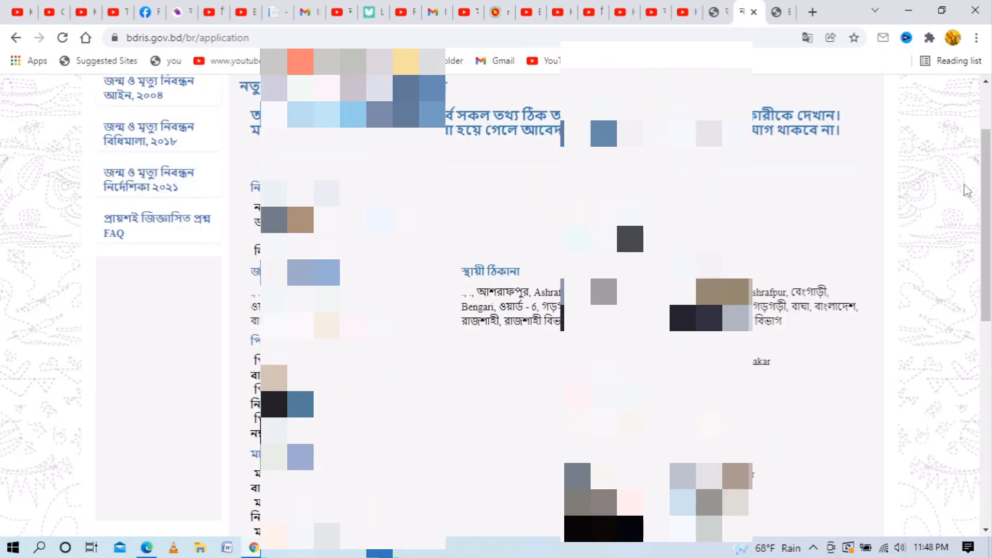
pyautogui.moveTo(987, 186); pyautogui.dragTo(990, 217)
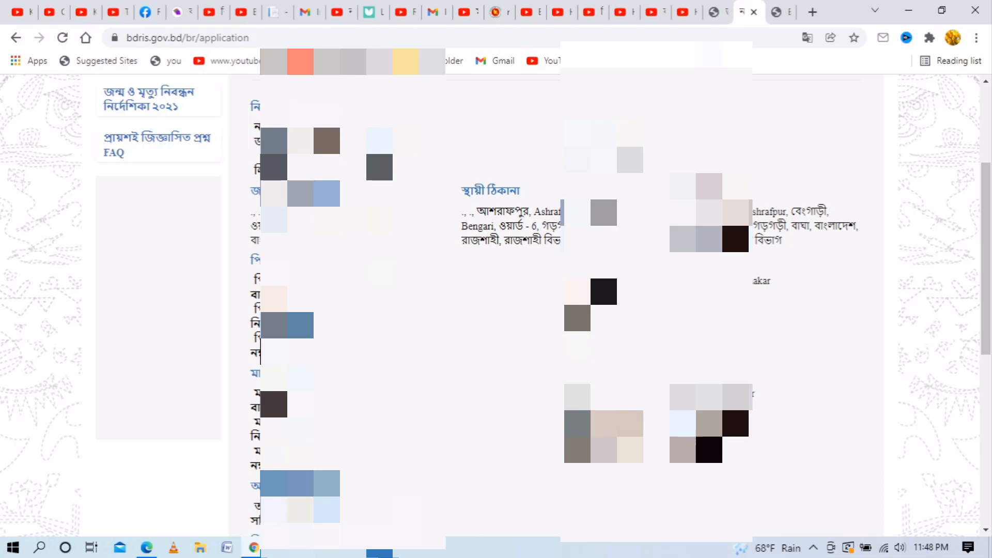
pyautogui.scroll(-4, 480, 243)
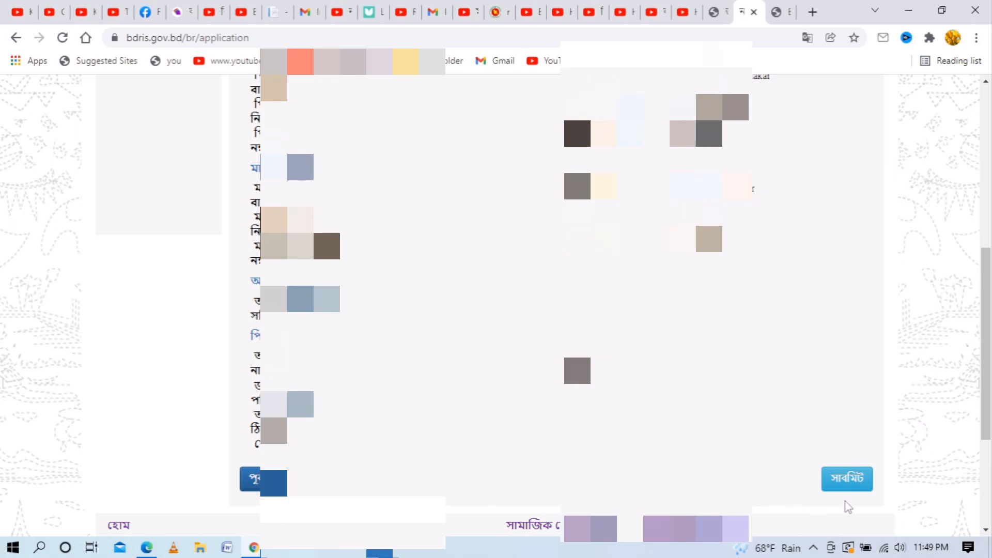
pyautogui.click(845, 486)
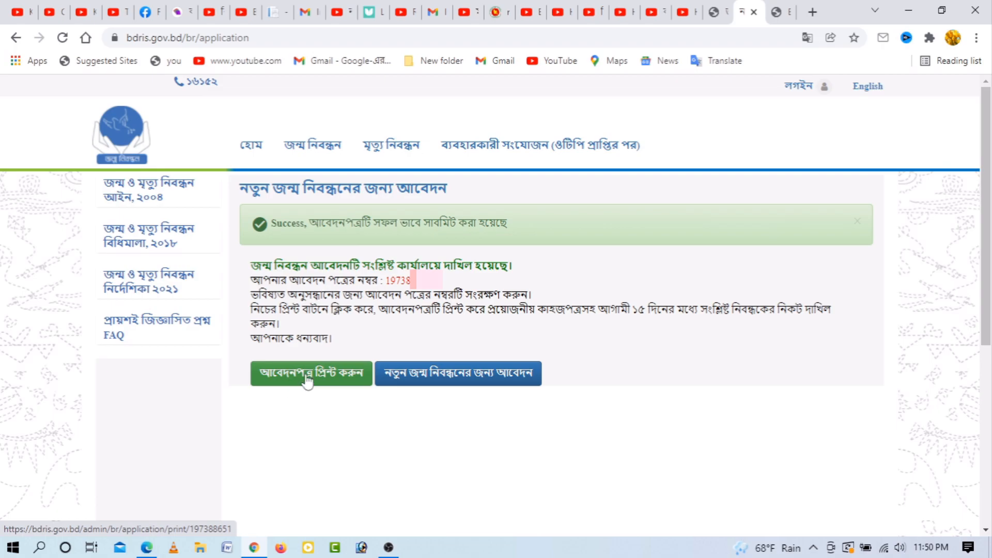
# Step: Save the printable application form as a PDF in Downloads, then close Chrome
pyautogui.click(308, 382)
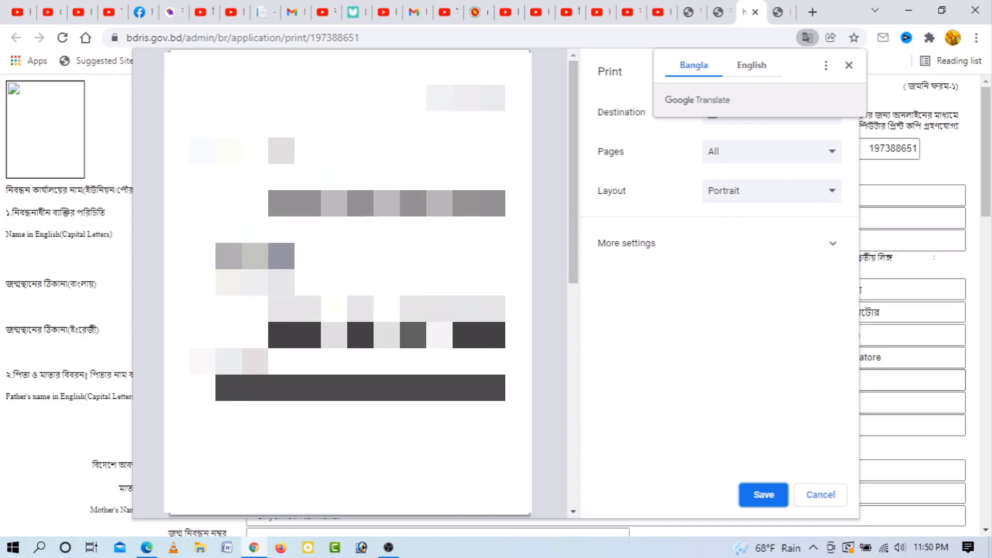
pyautogui.click(748, 326)
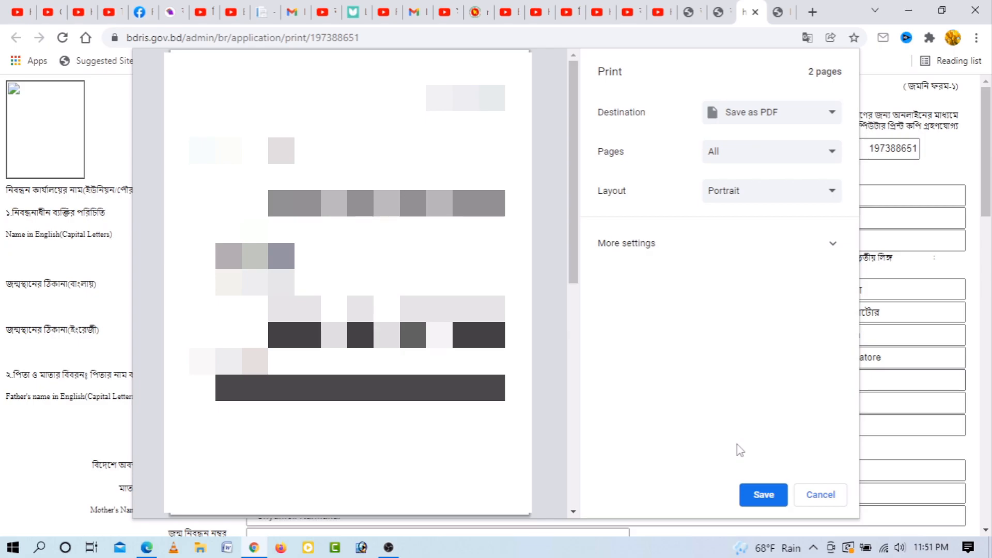
pyautogui.click(770, 497)
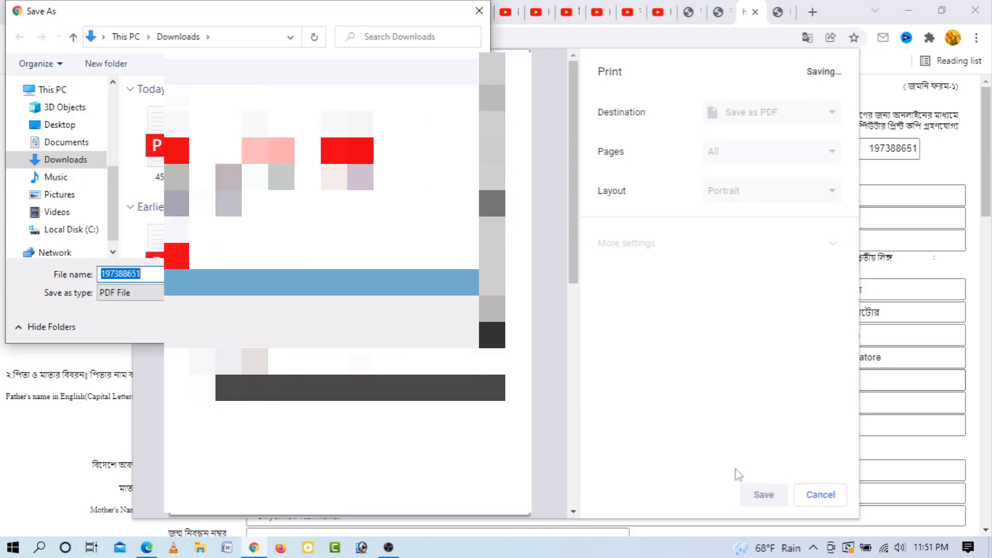
pyautogui.press('Return')
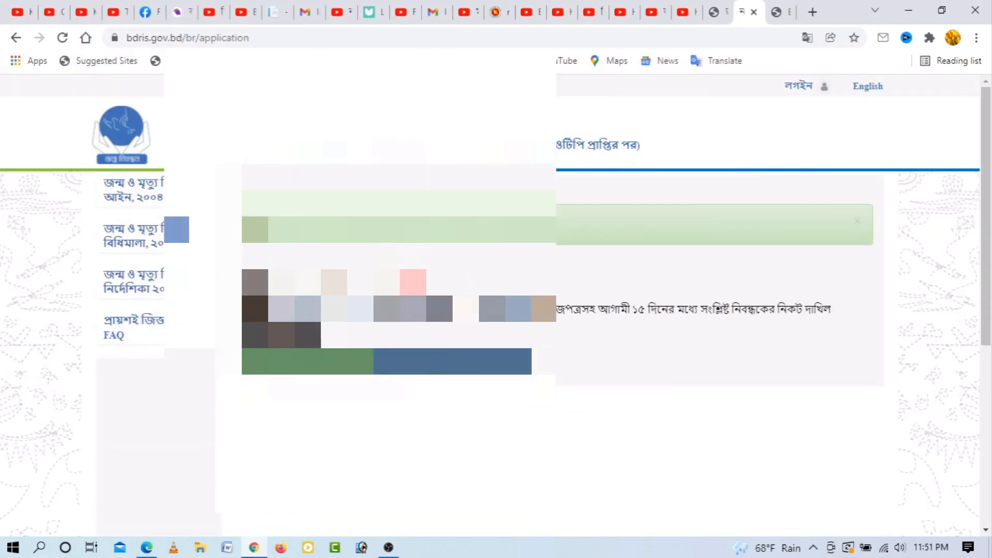
pyautogui.press('super+d')
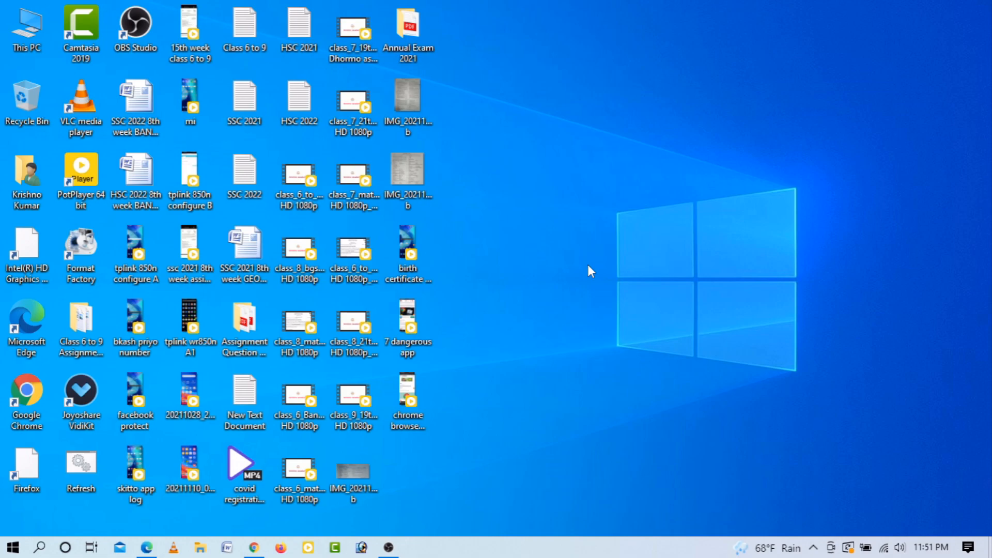